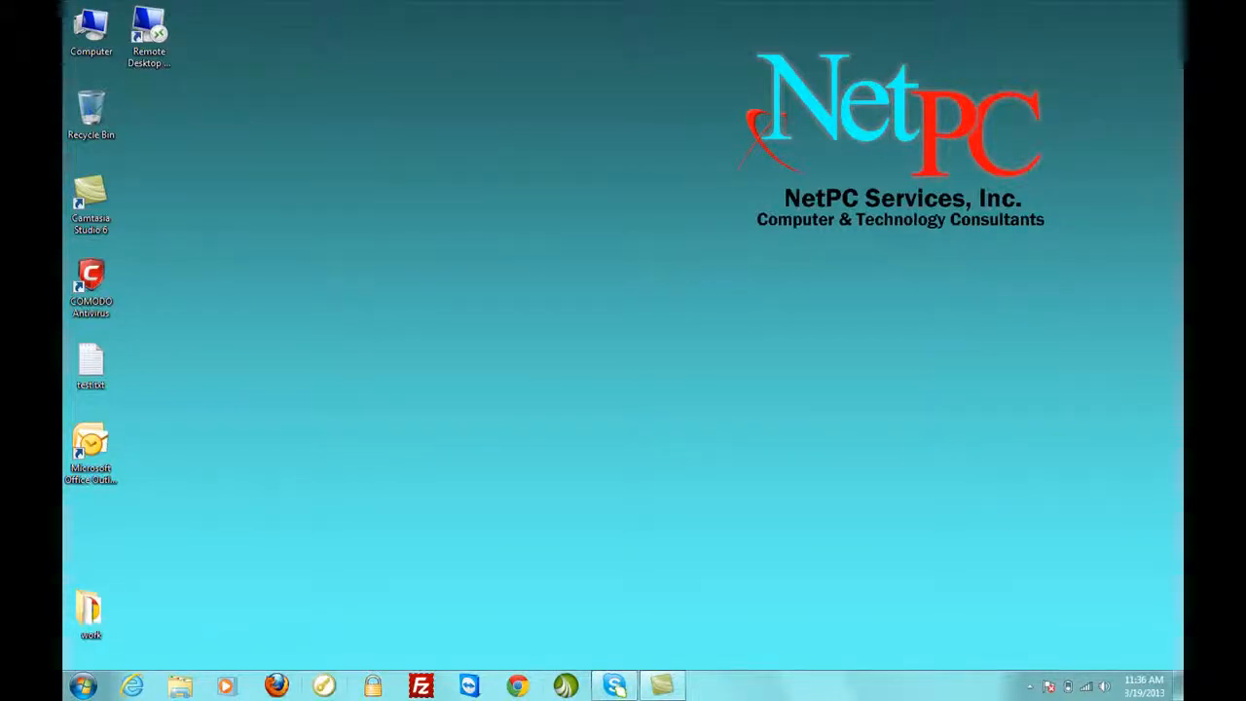
# Launch Outlook 2007 and choose Yes to configure an e-mail account in the Startup wizard.
pyautogui.click(103, 439)
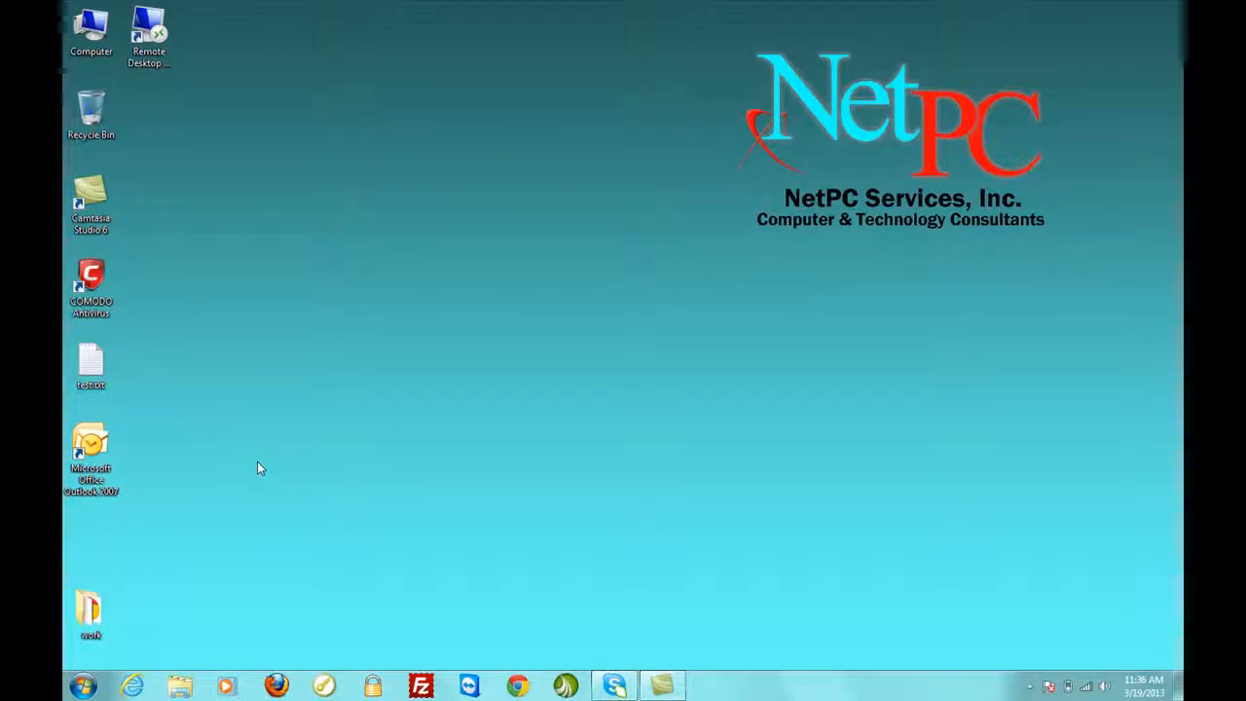
pyautogui.doubleClick(90, 452)
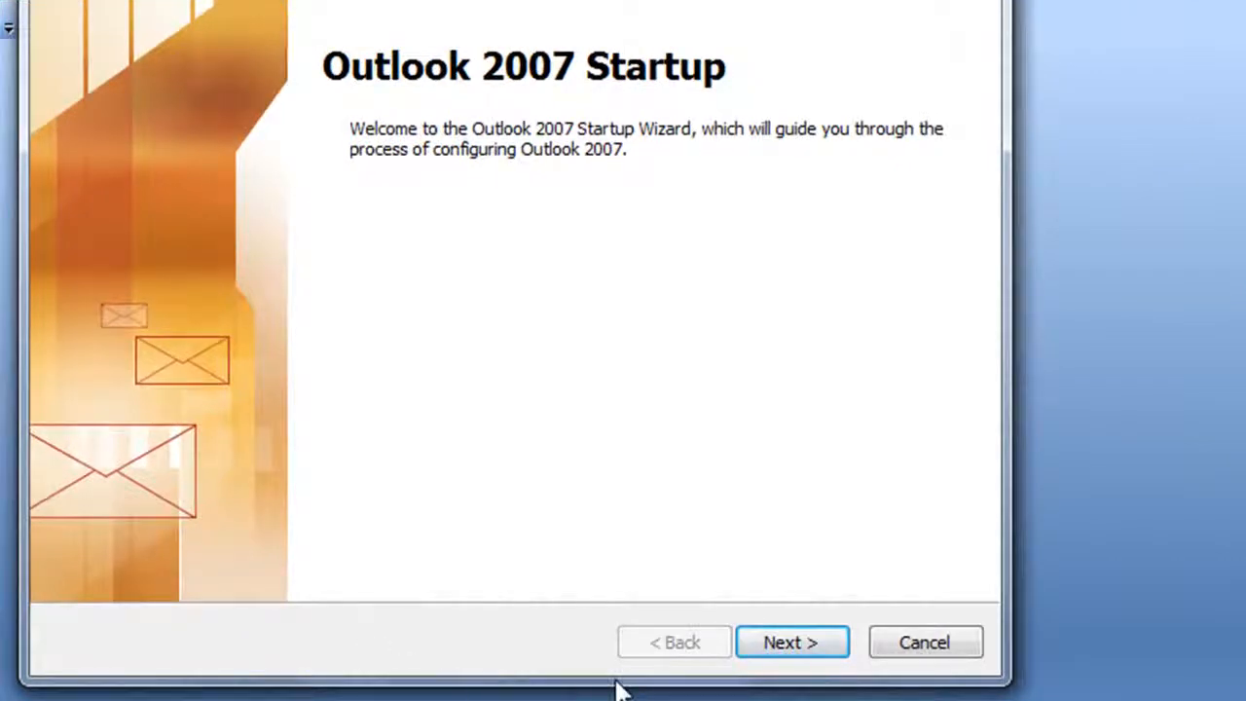
pyautogui.click(823, 650)
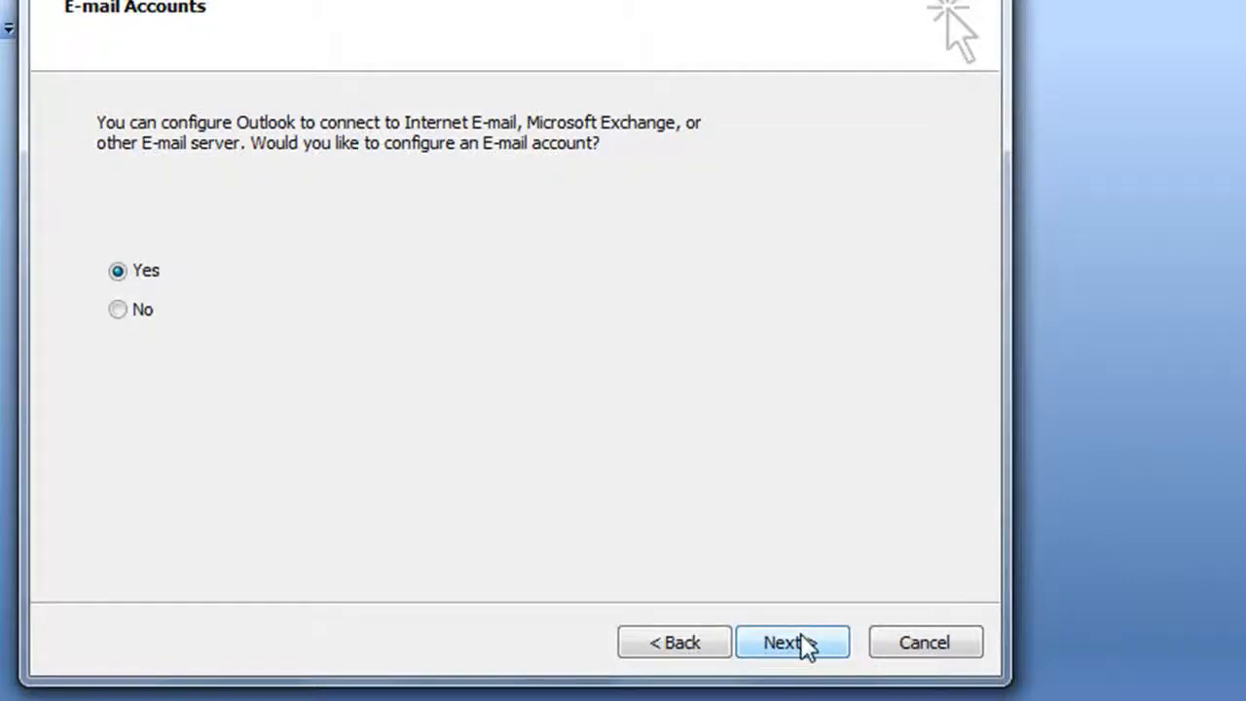
pyautogui.click(800, 634)
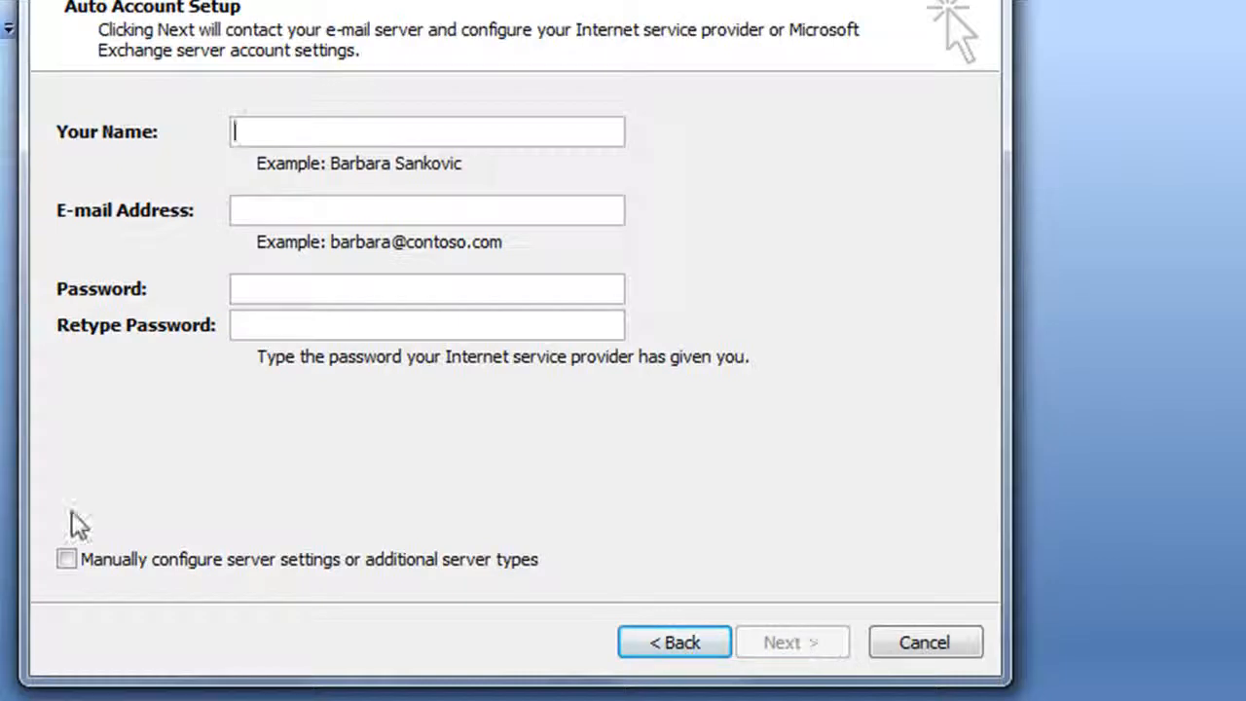
# Choose manual server configuration and Internet E-mail as the service type.
pyautogui.click(70, 564)
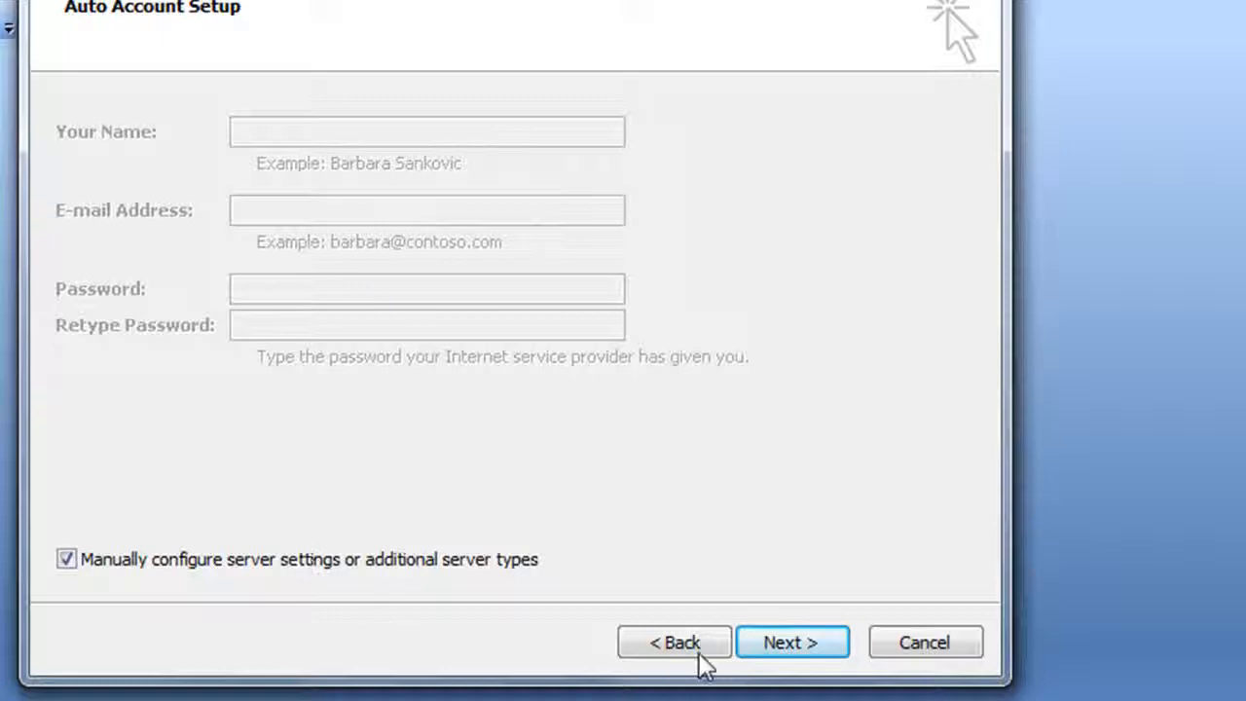
pyautogui.click(776, 647)
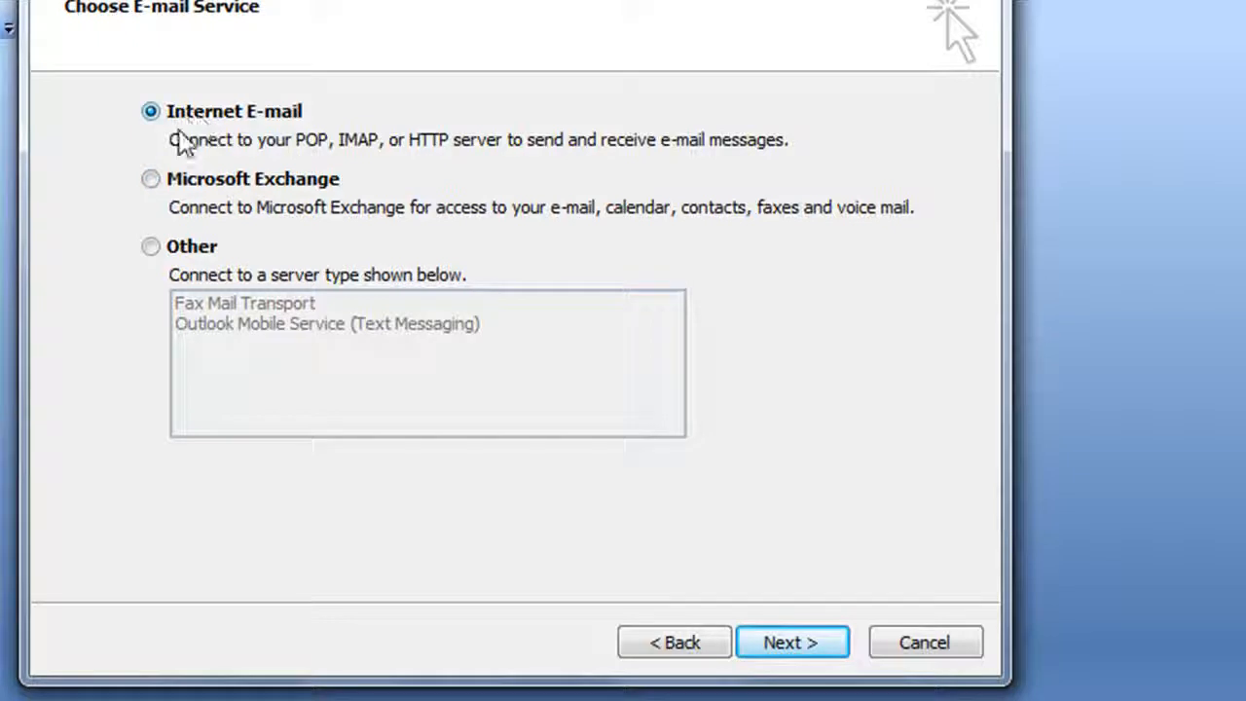
pyautogui.click(830, 642)
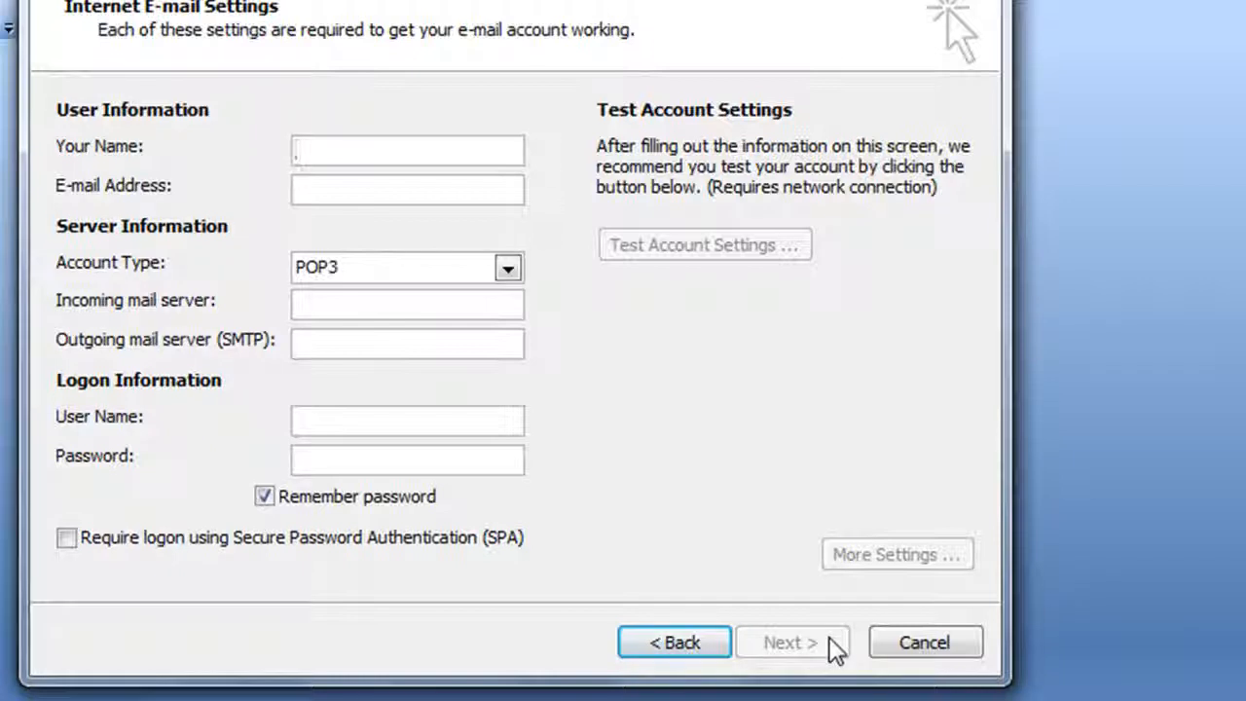
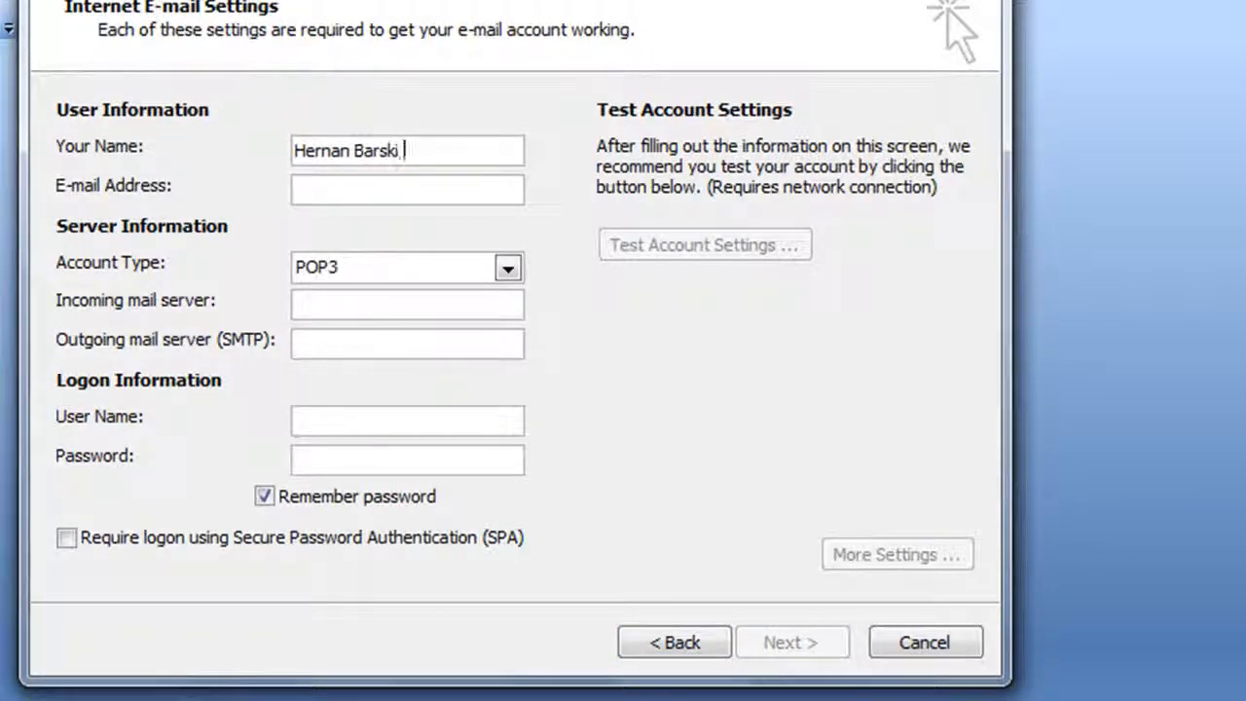
# Enter the user's display name and e-mail address, keeping POP3 as the account type.
pyautogui.write('- NetPC $')
pyautogui.write('ervice')
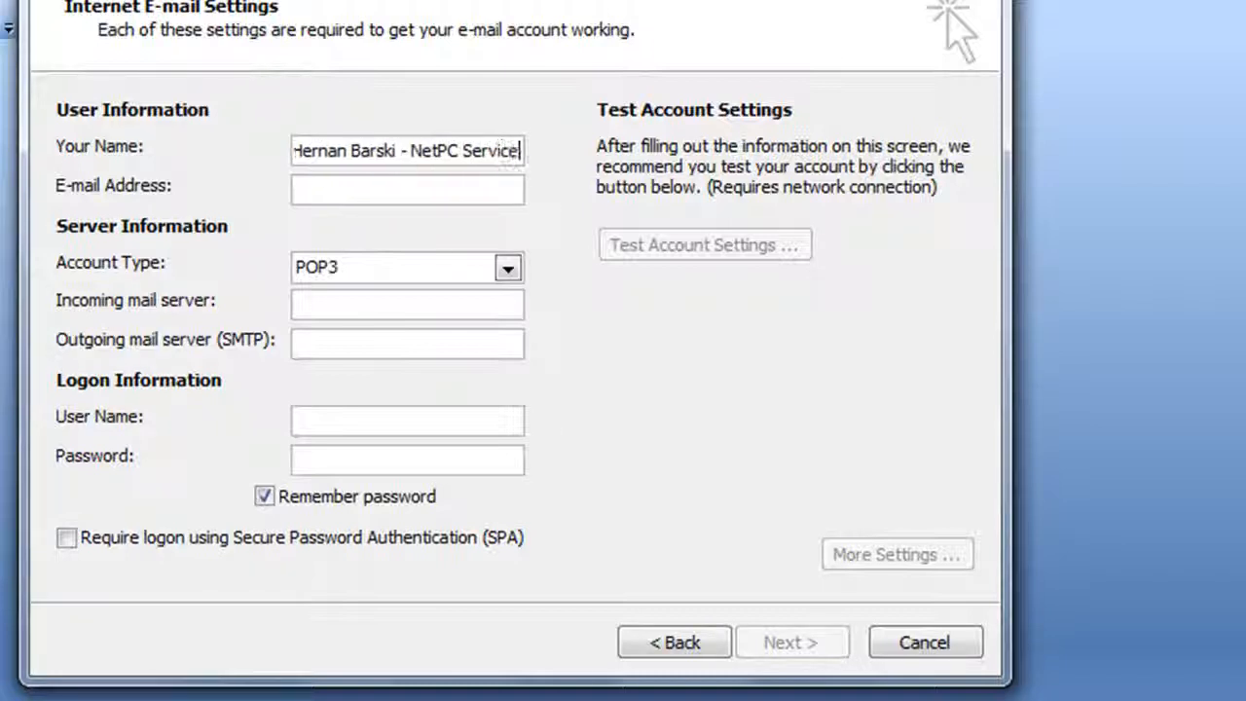
pyautogui.write('s, Inc.')
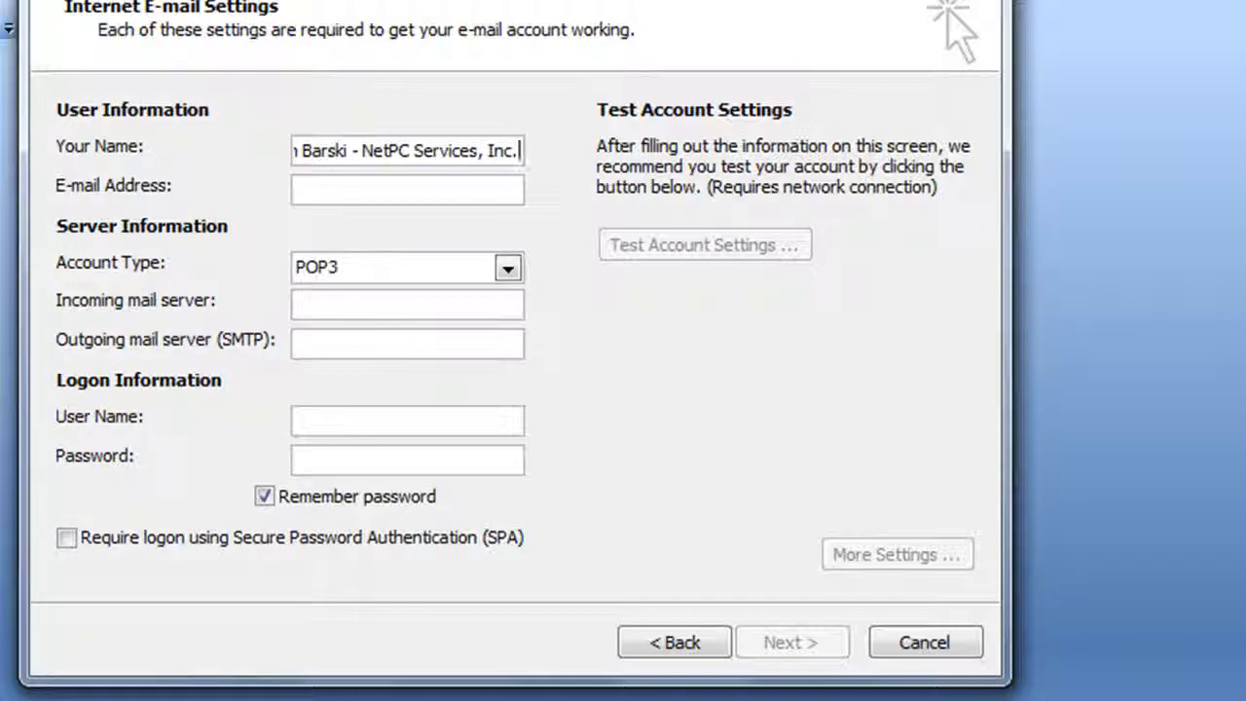
pyautogui.click(297, 189)
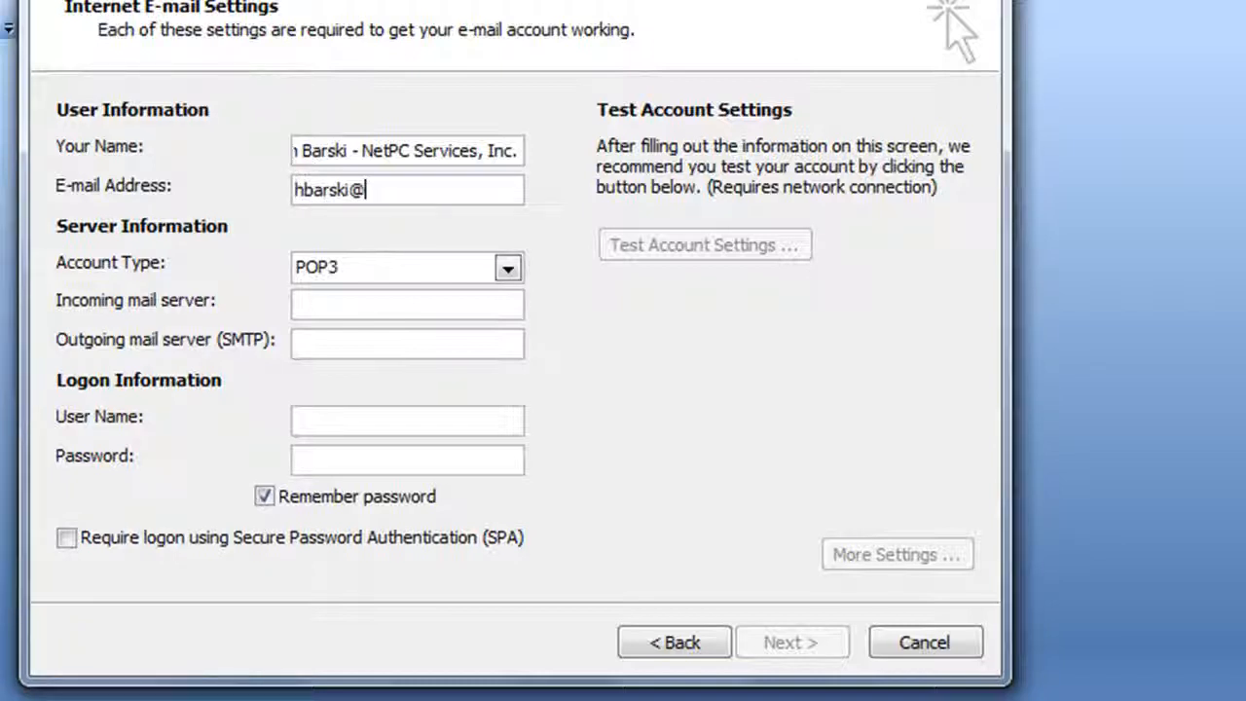
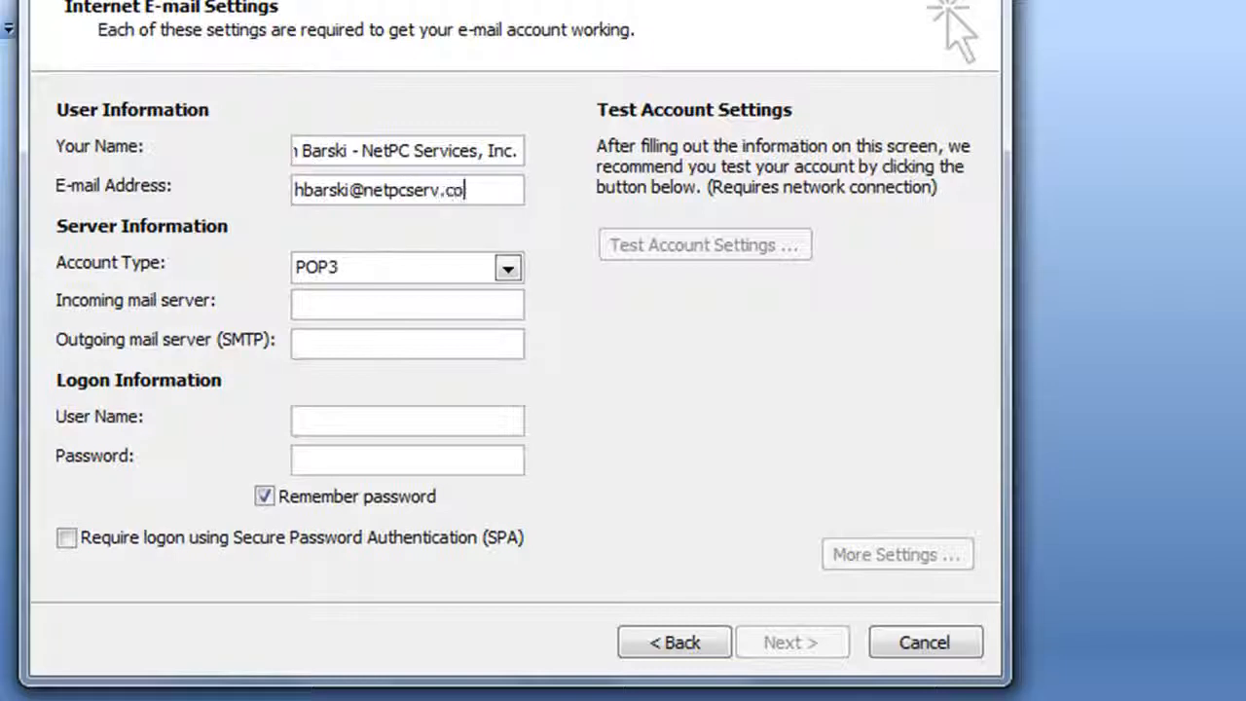
pyautogui.press('Tab')
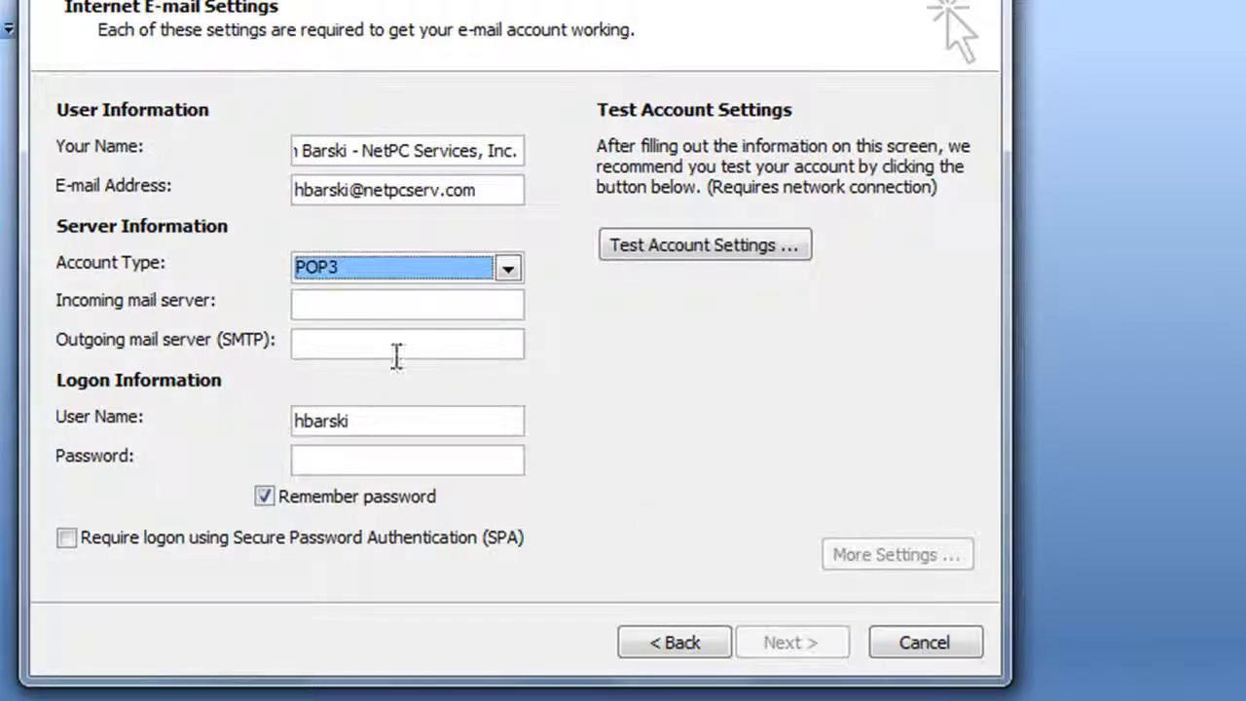
pyautogui.click(509, 269)
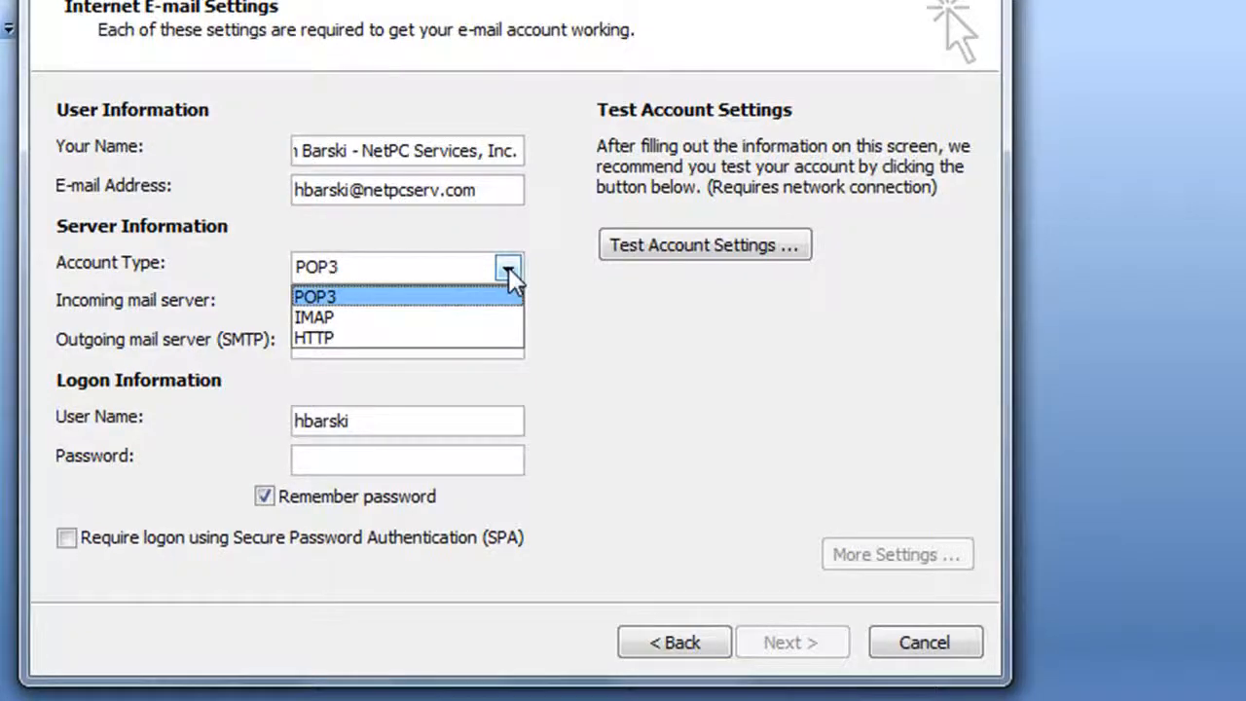
pyautogui.click(508, 267)
pyautogui.click(473, 304)
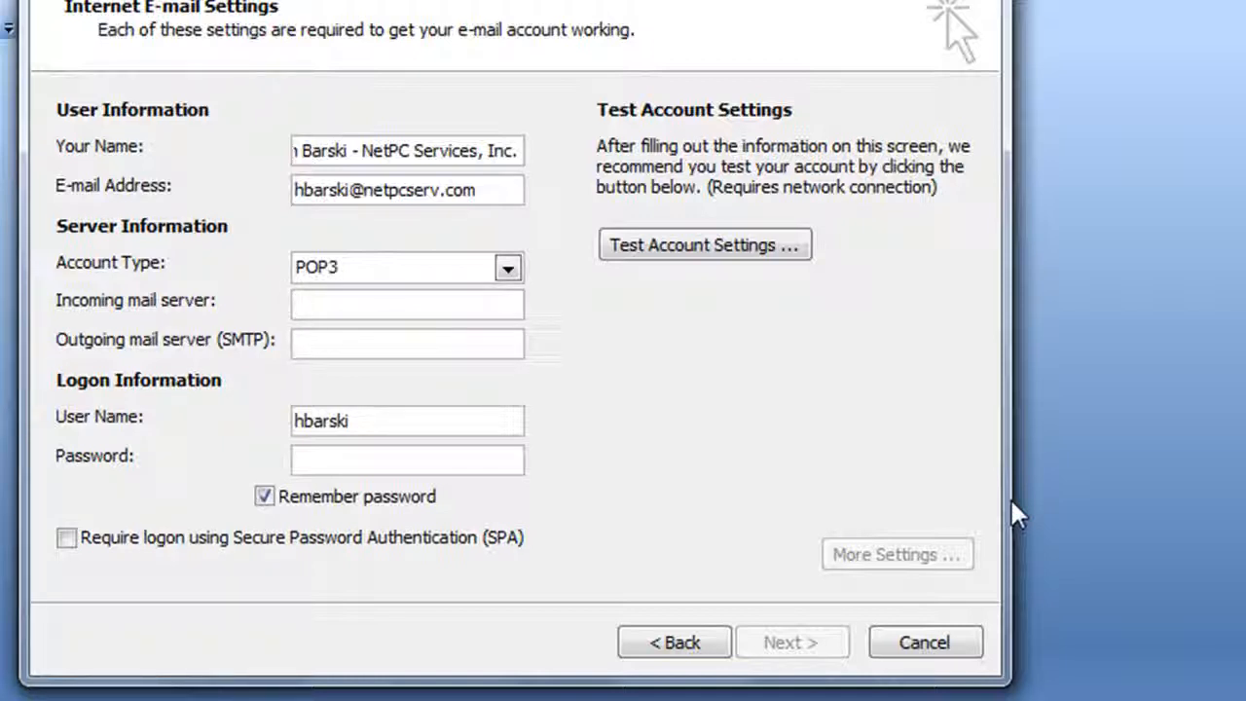
# Set incoming server pop.secureserver.net and outgoing server smtpout.secureserver.net.
pyautogui.write('pop.s')
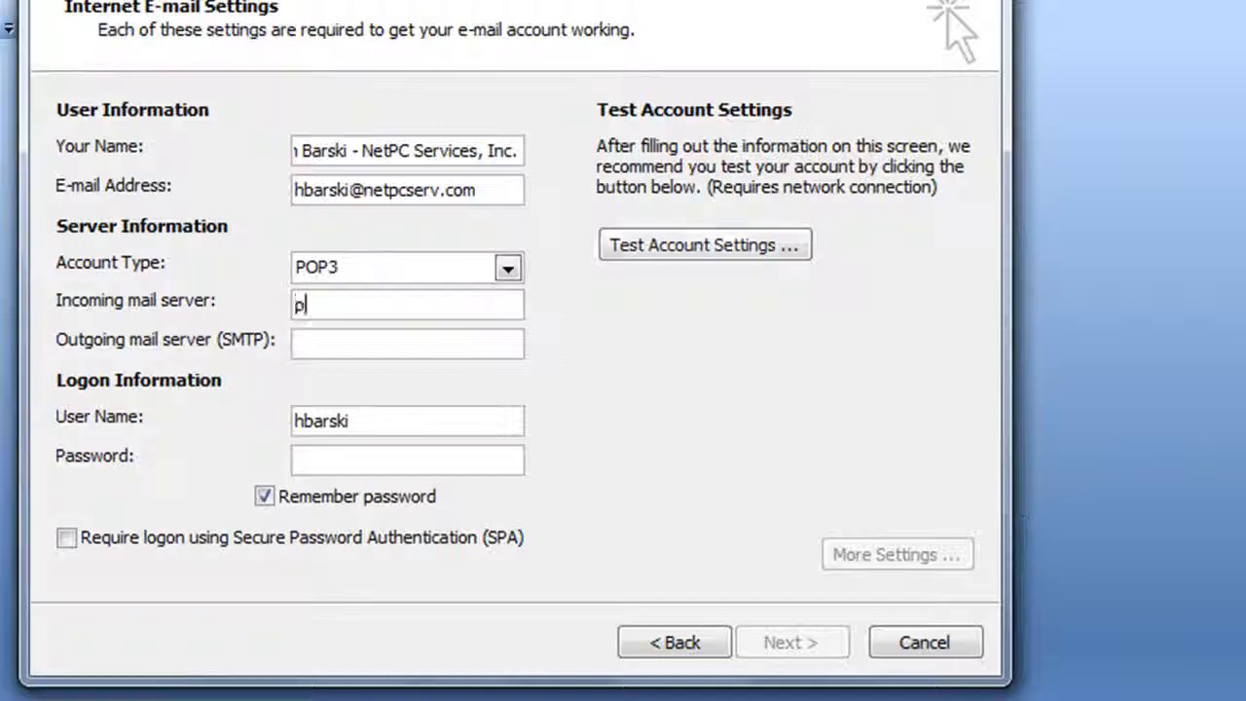
pyautogui.write('cur')
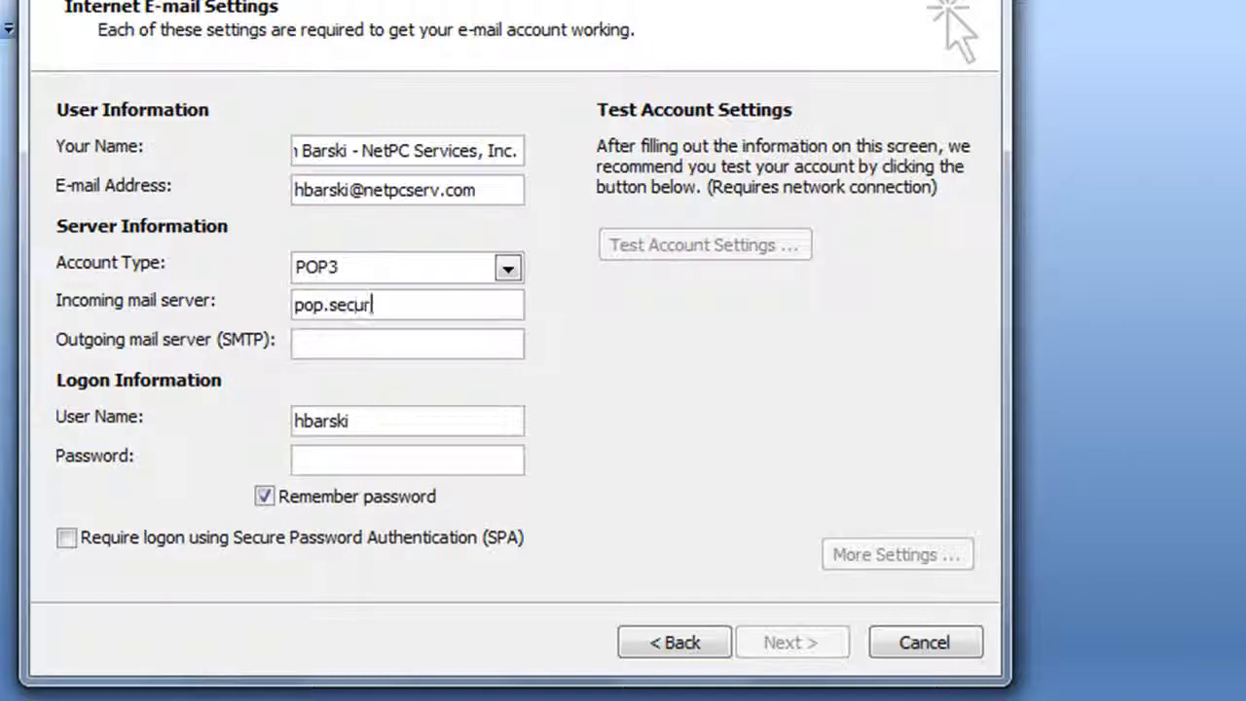
pyautogui.write('eserver.net')
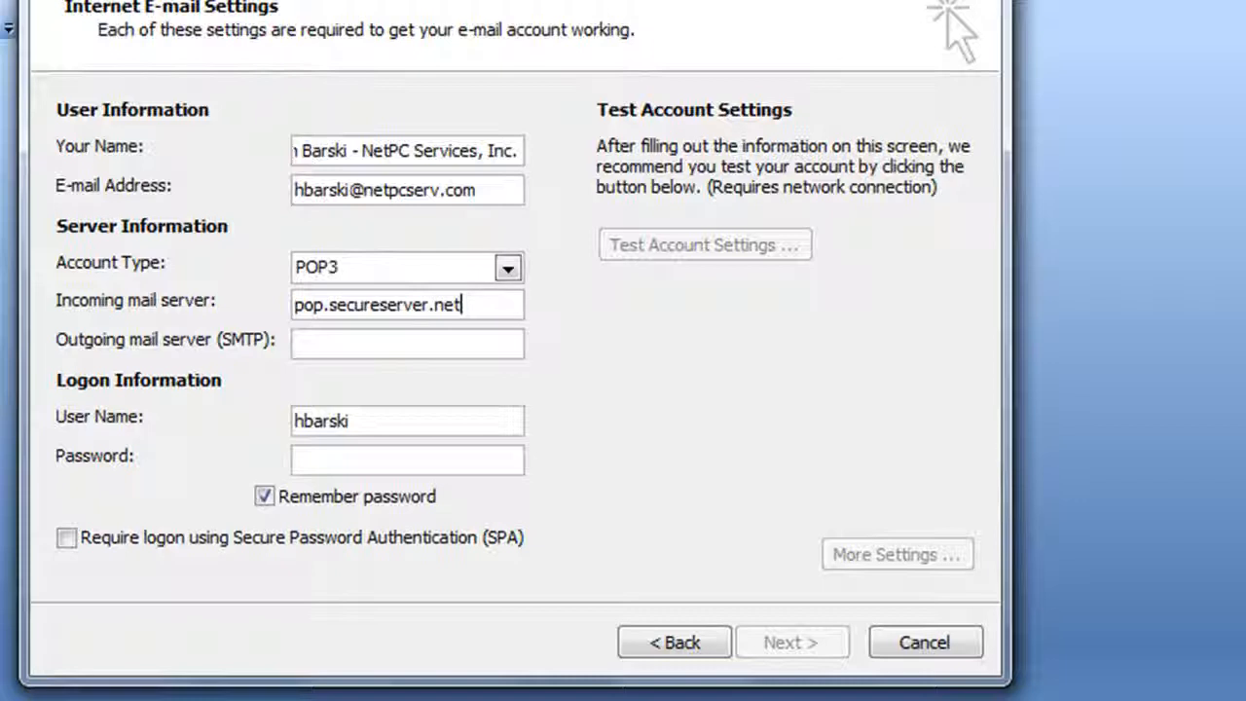
pyautogui.press('Tab')
pyautogui.write('smt')
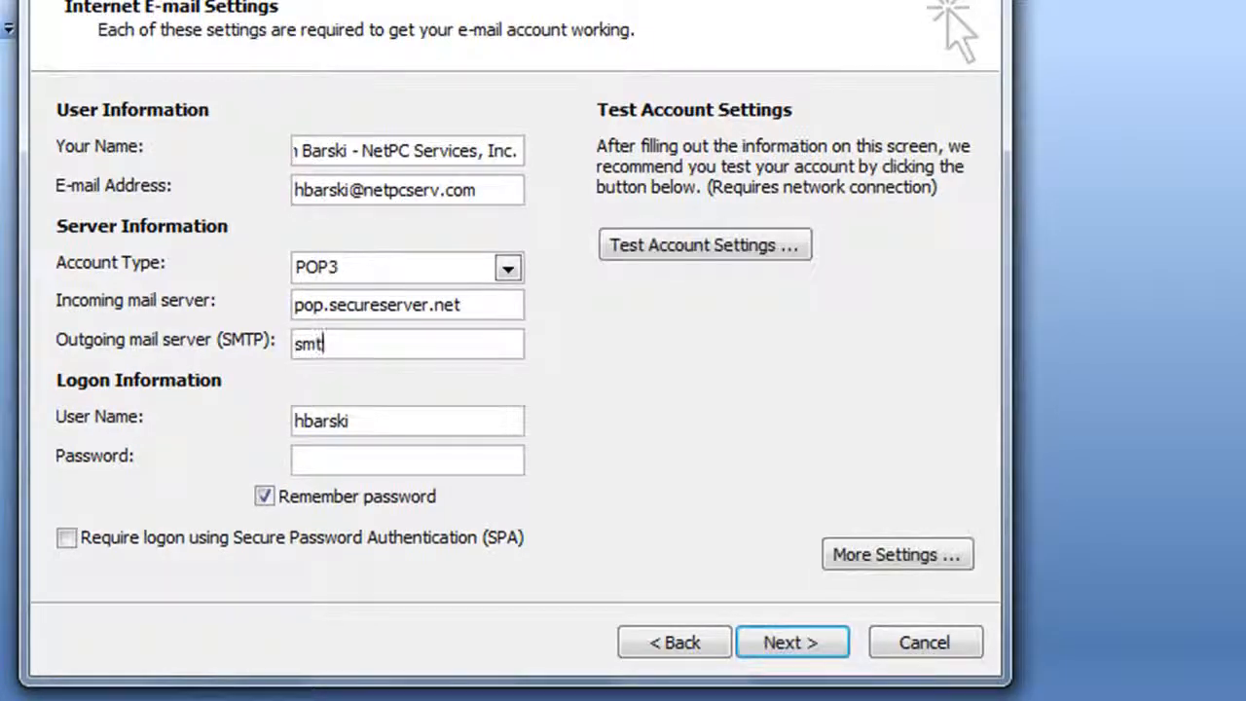
pyautogui.write('pout.s')
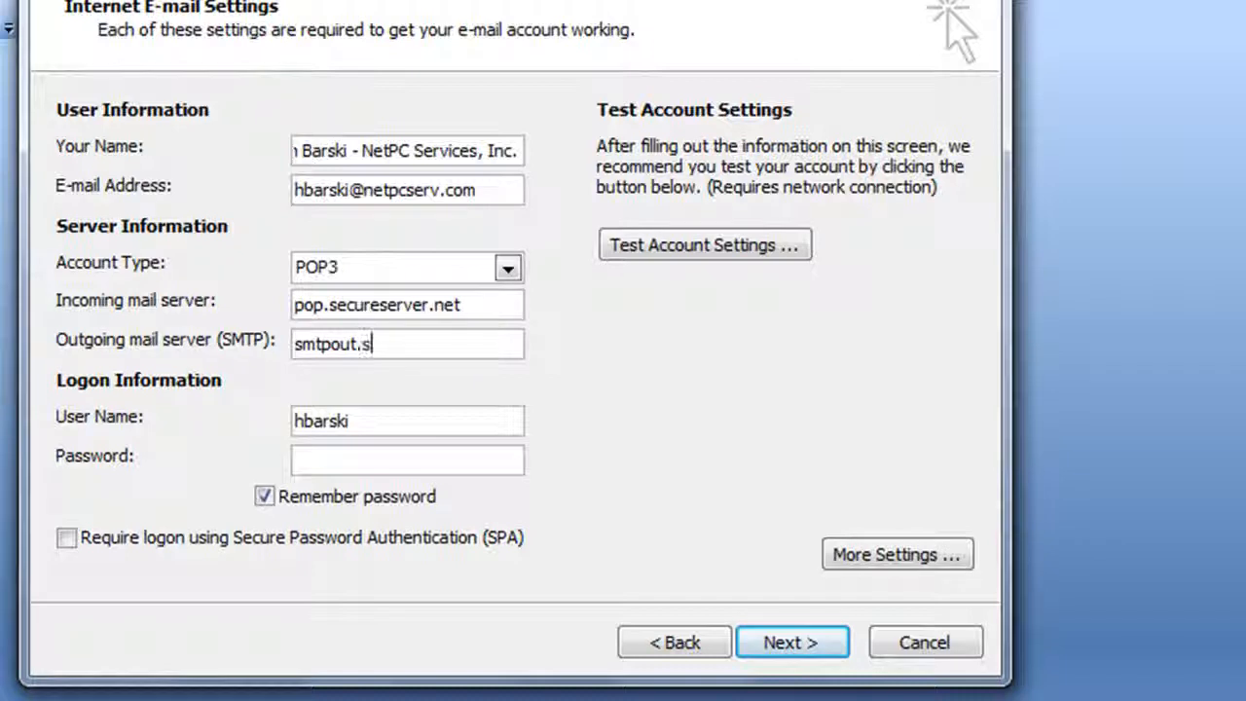
pyautogui.write('ecureserver.net')
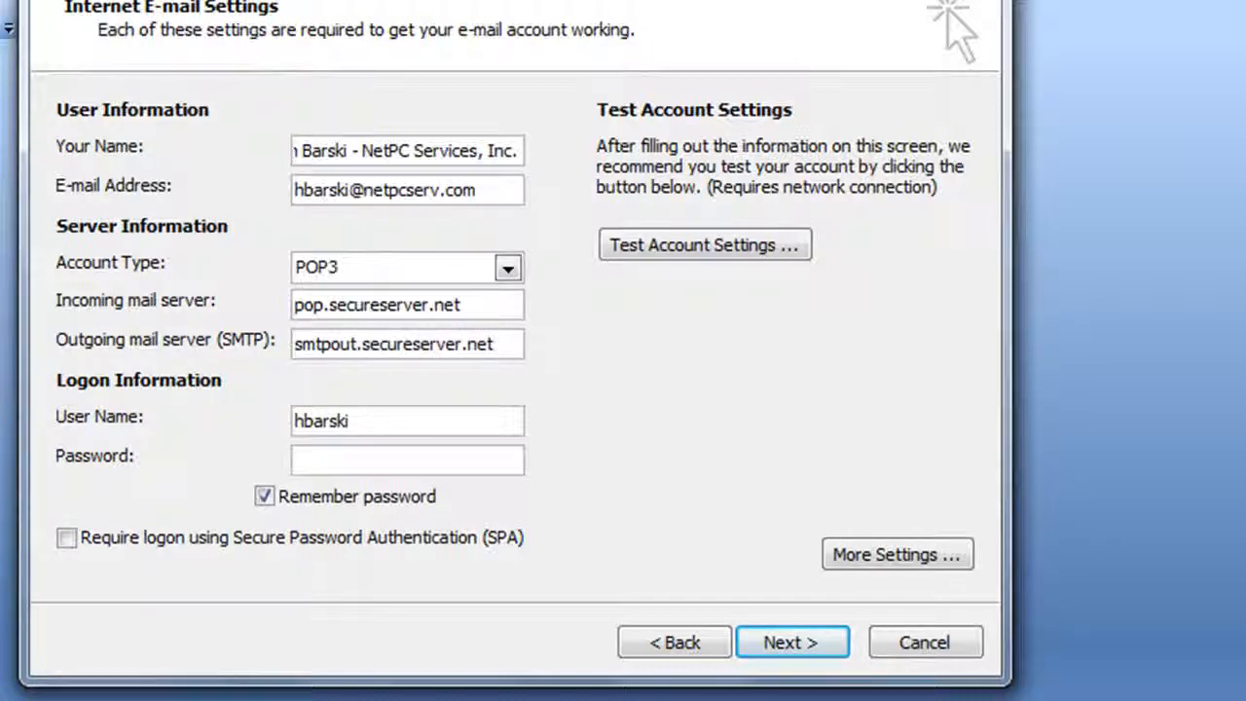
pyautogui.press('Tab')
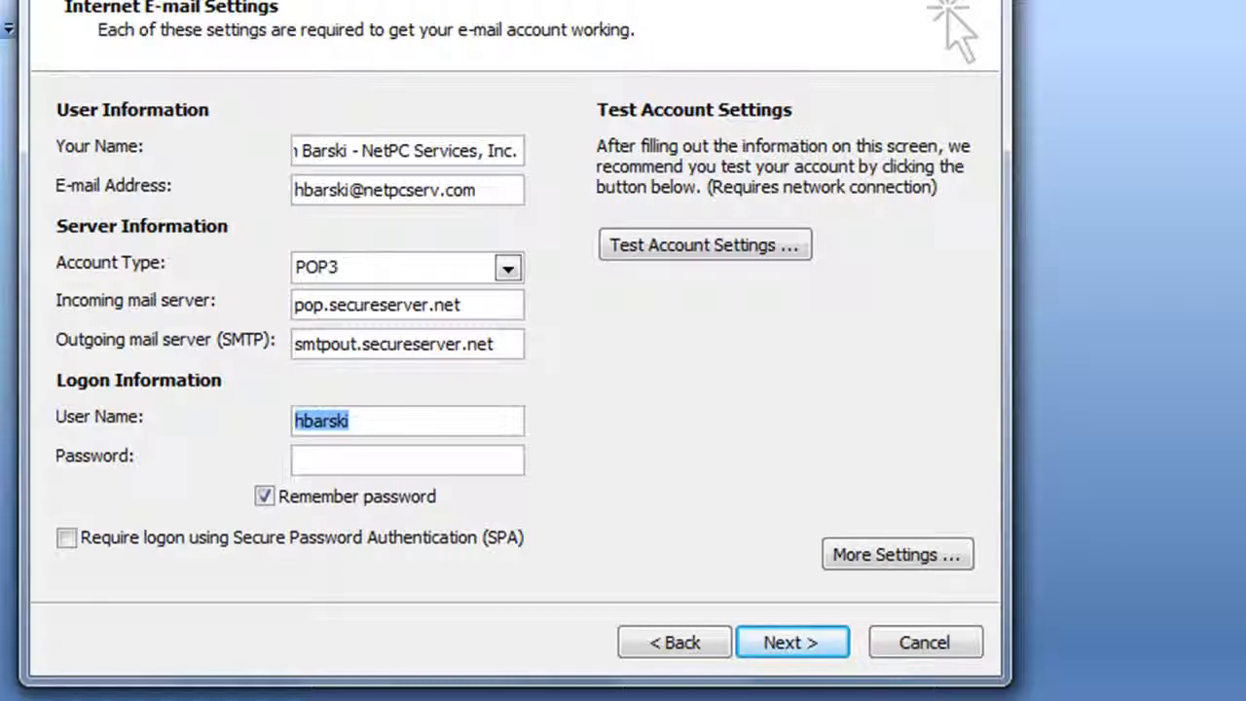
# Make the logon user name the full e-mail address and enter the account password.
pyautogui.press('End')
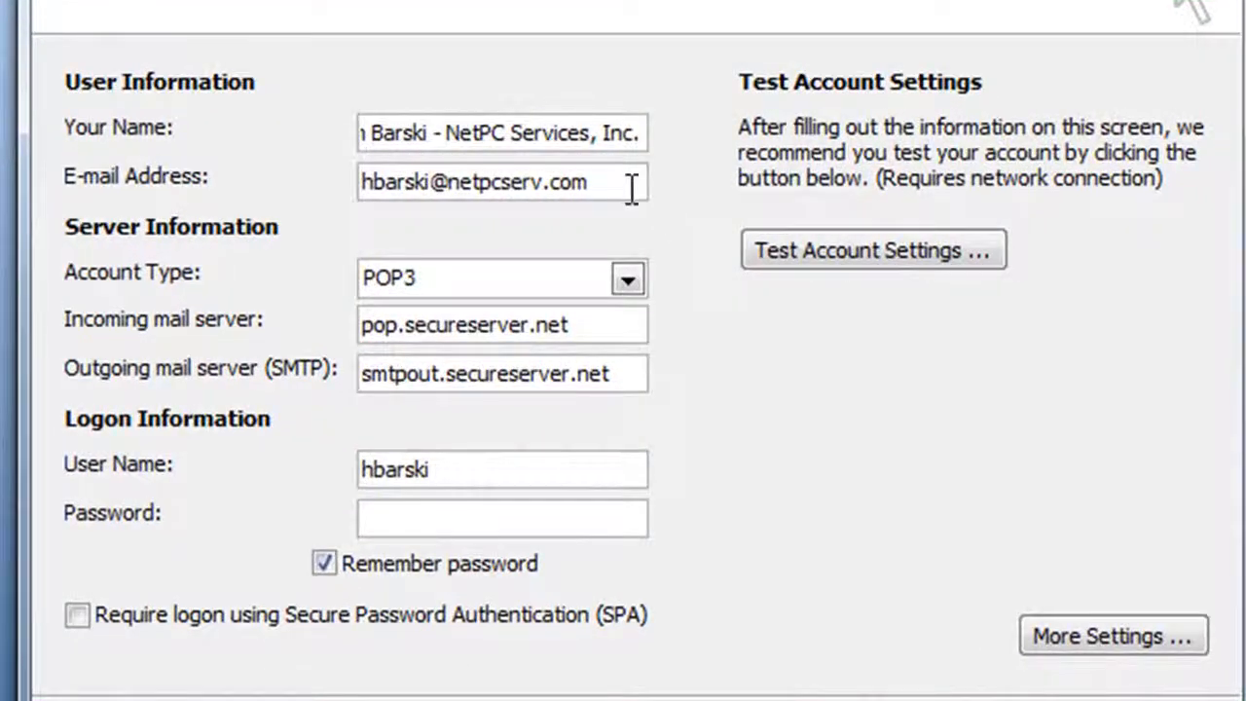
pyautogui.moveTo(630, 188); pyautogui.dragTo(358, 185)
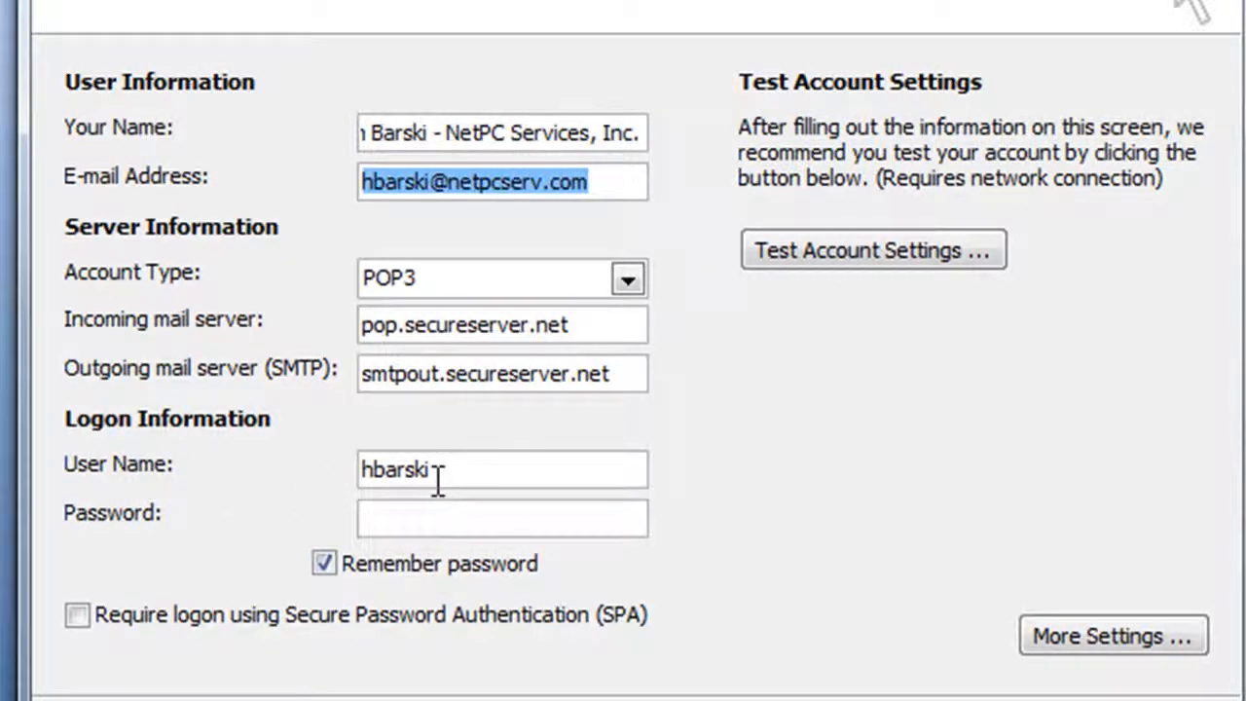
pyautogui.click(428, 523)
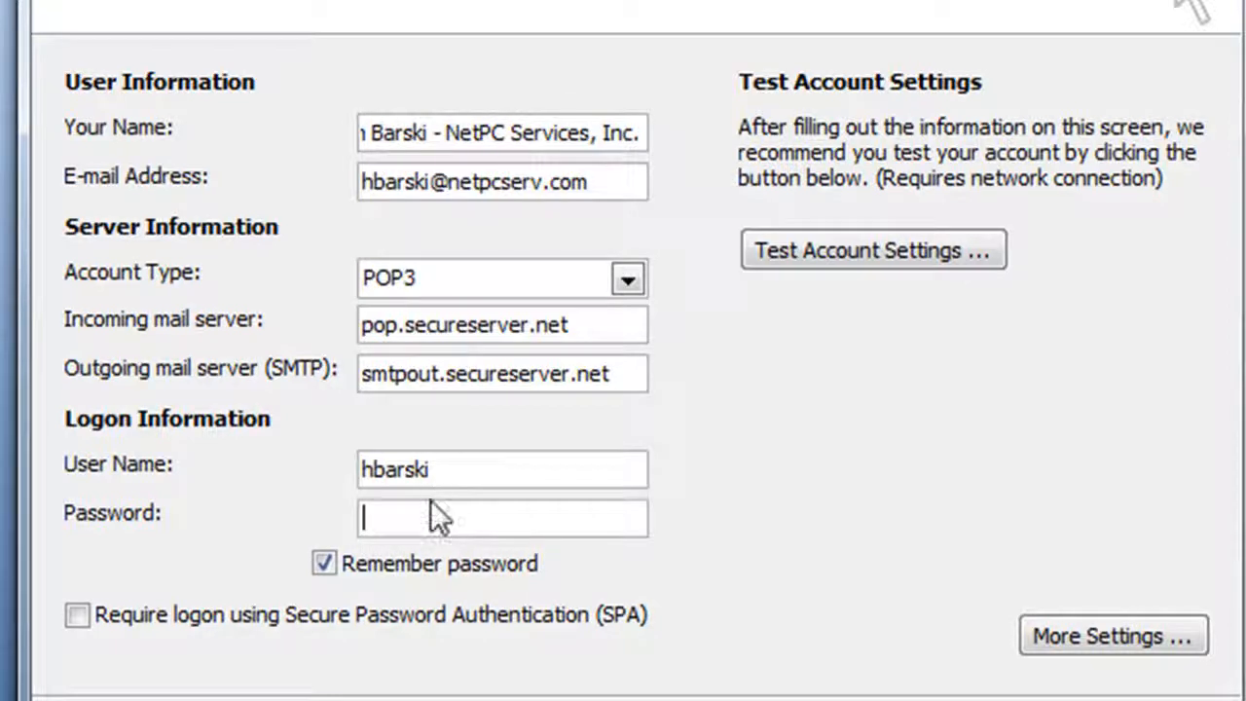
pyautogui.click(597, 475)
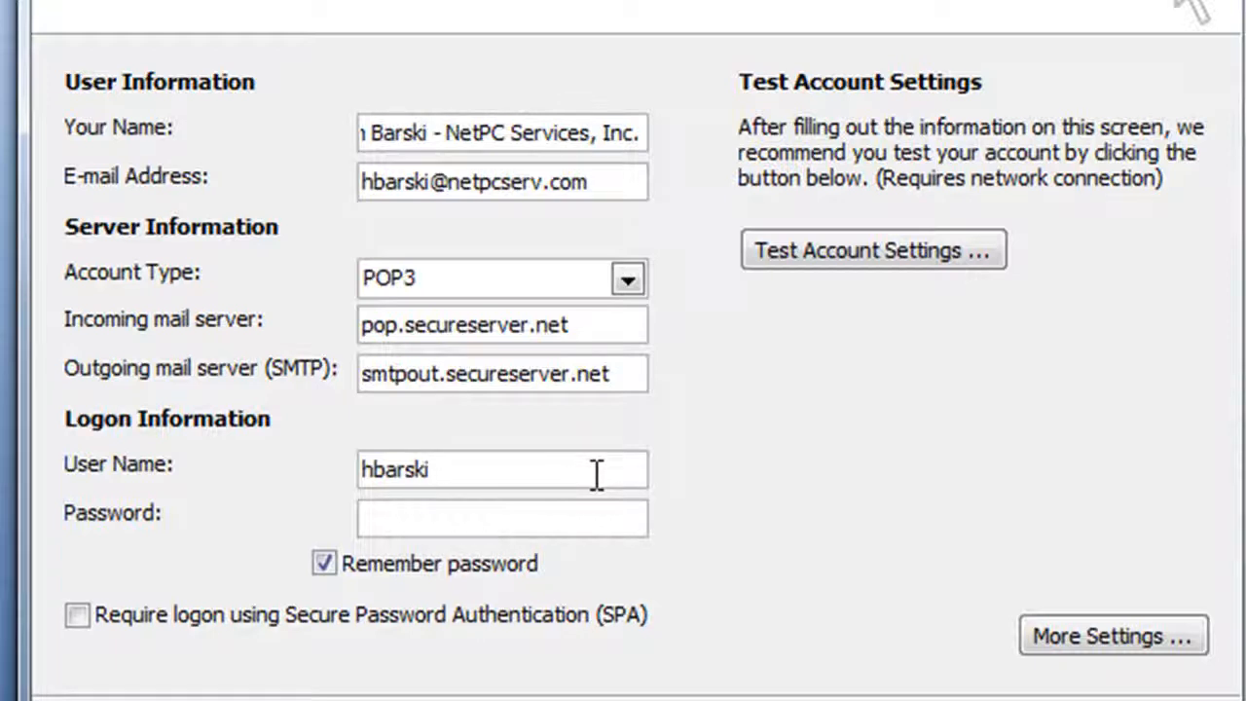
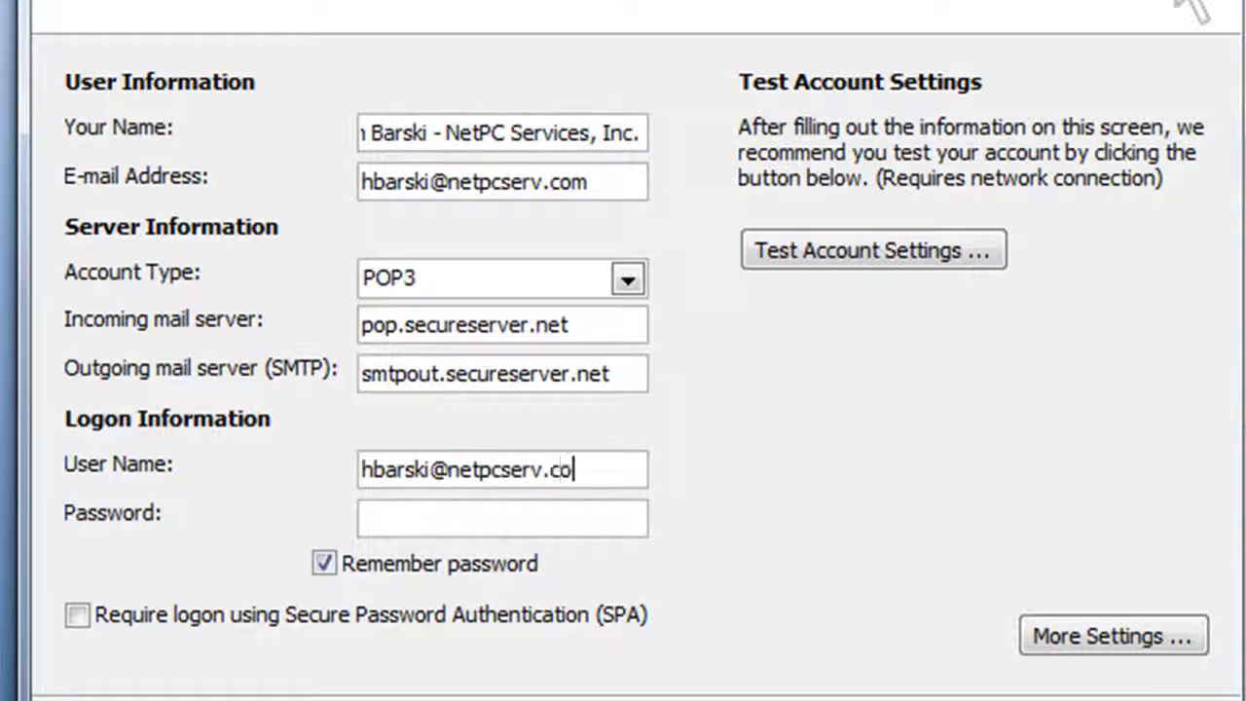
pyautogui.press('Tab')
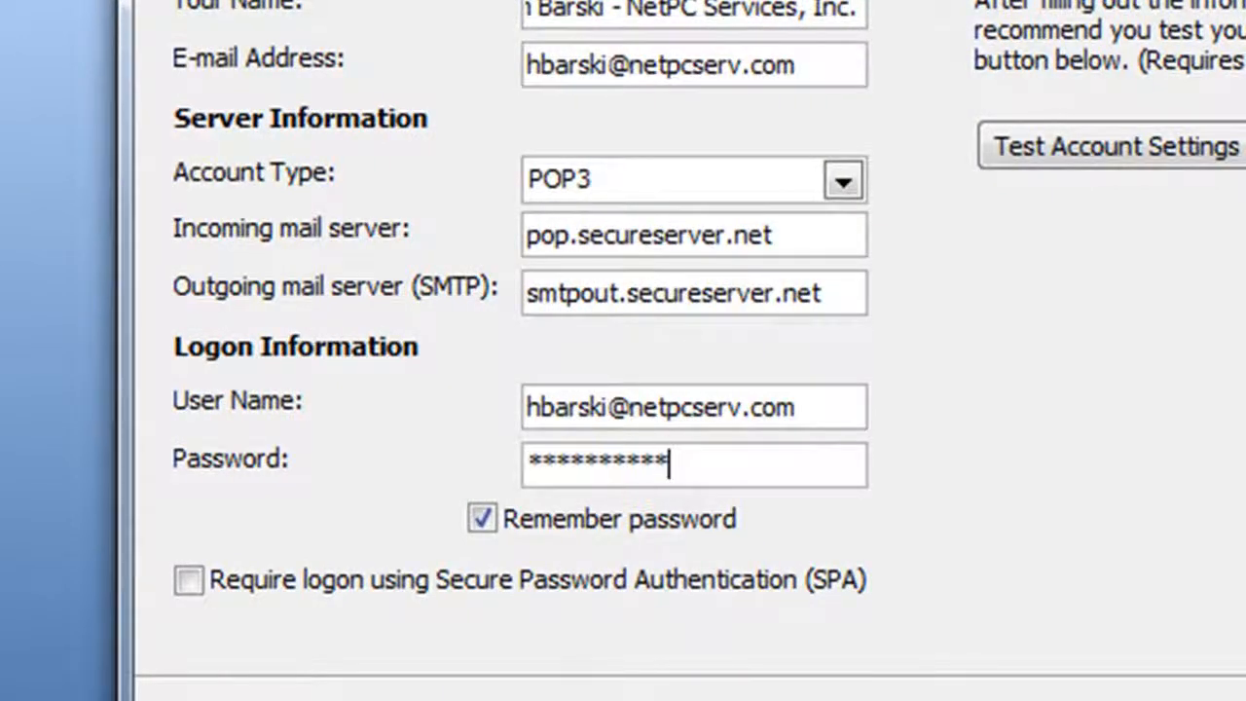
pyautogui.hotkey('alt', 'm')
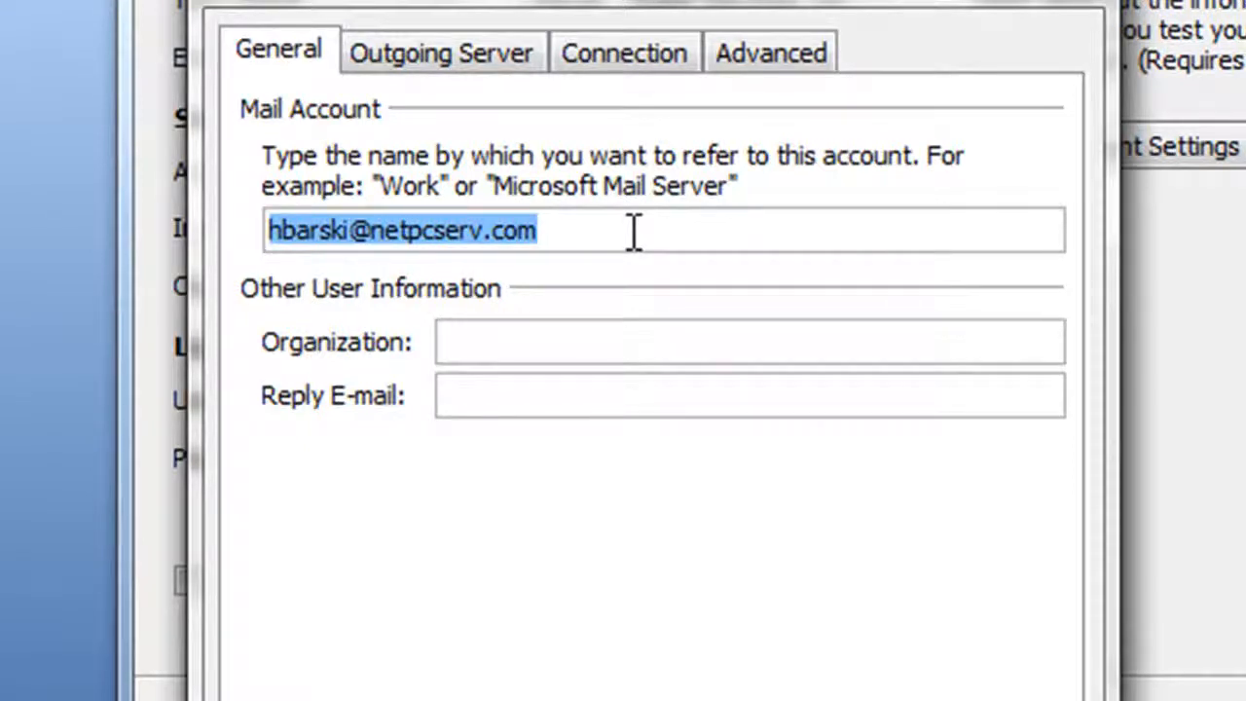
# Rename the mail account to 'NetPC E-mail', correcting the initial mistyped entry.
pyautogui.write('netPc')
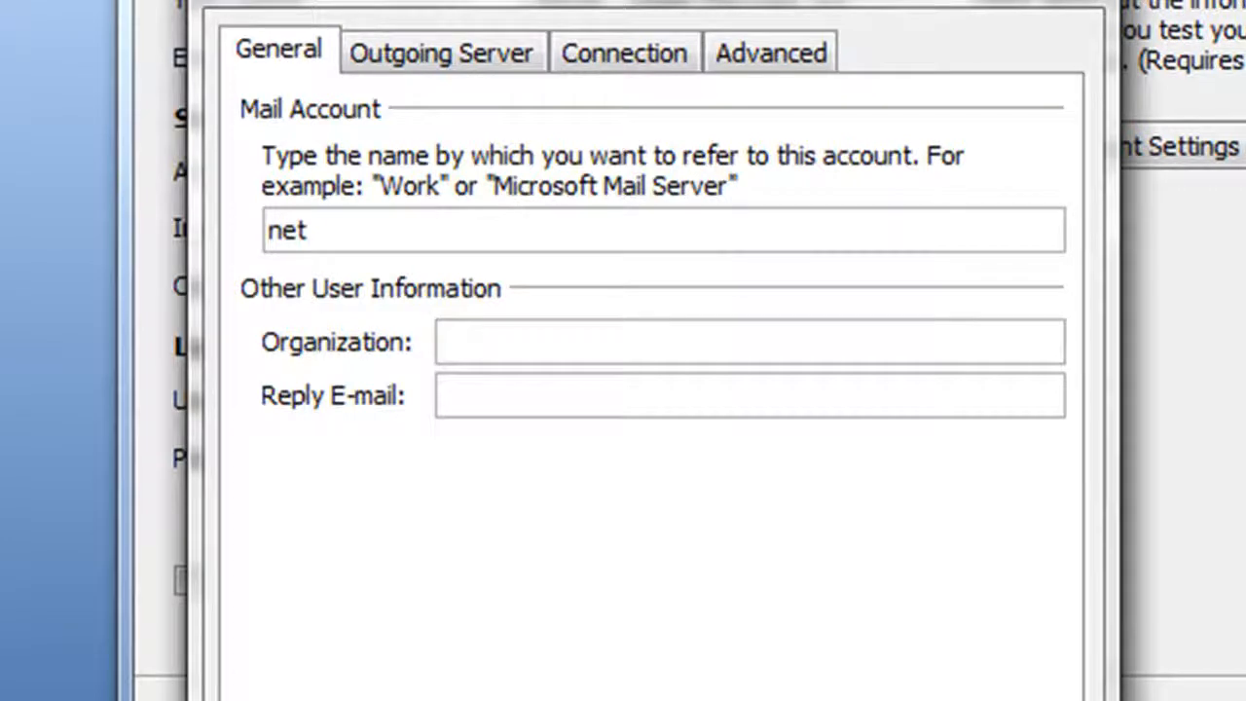
pyautogui.press('BackSpace')
pyautogui.press('BackSpace')
pyautogui.press('BackSpace')
pyautogui.press('BackSpace')
pyautogui.press('BackSpace')
pyautogui.write('NetPC E-mail')
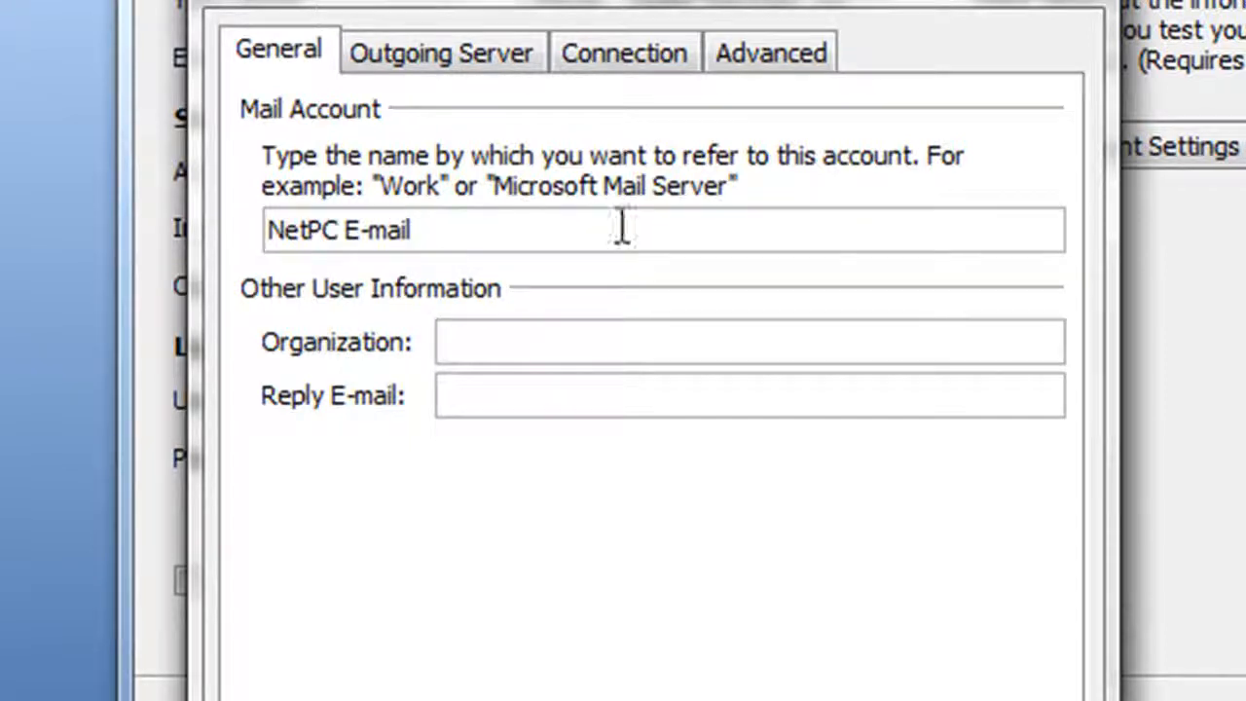
# Require SMTP authentication using the same settings as the incoming mail server.
pyautogui.click(414, 73)
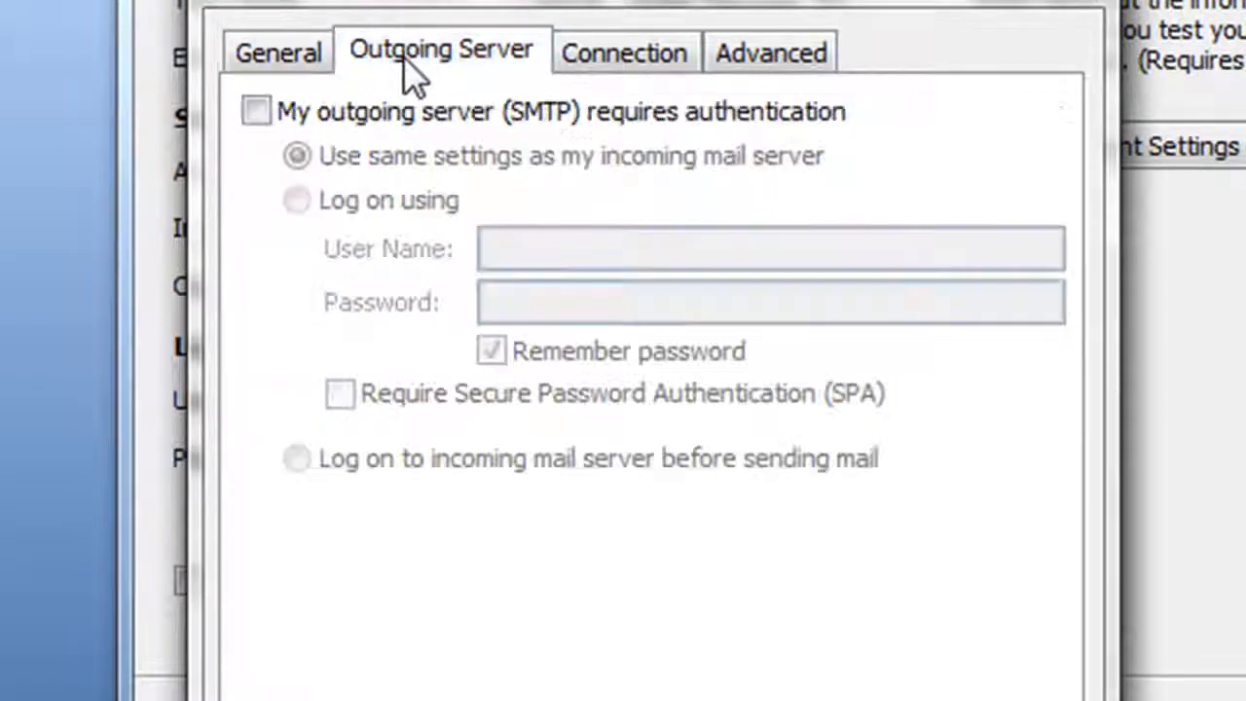
pyautogui.click(269, 118)
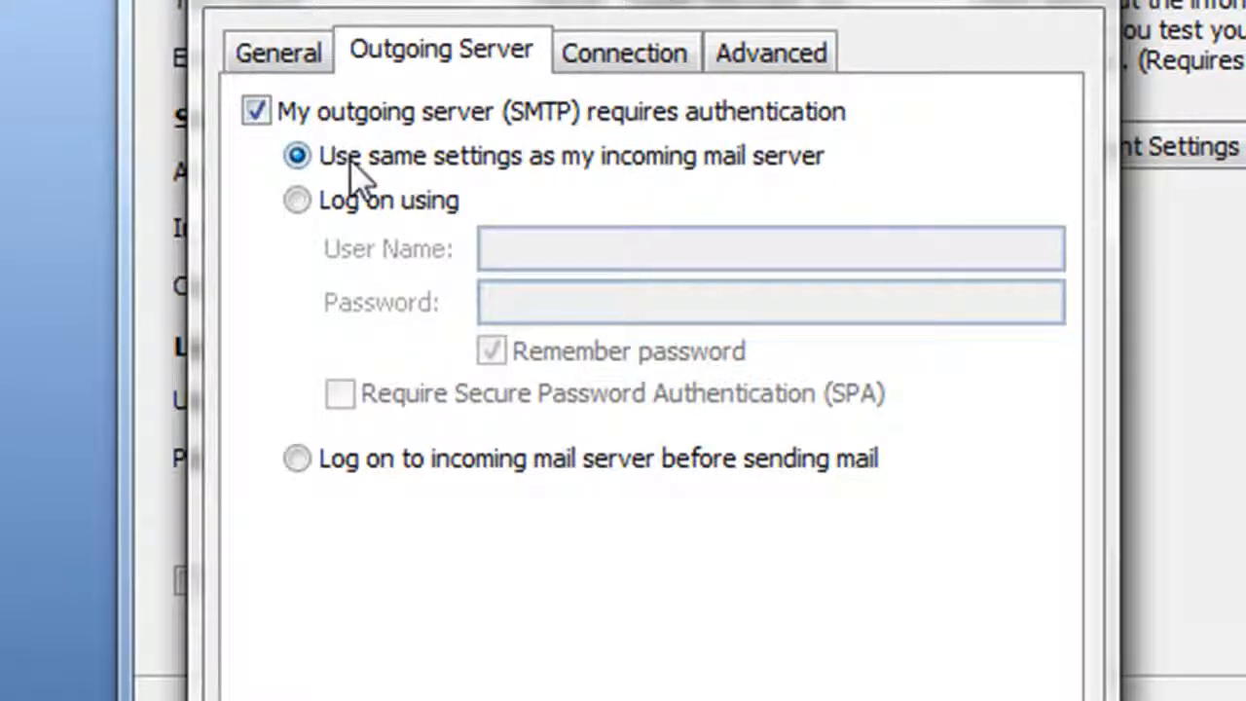
pyautogui.click(610, 52)
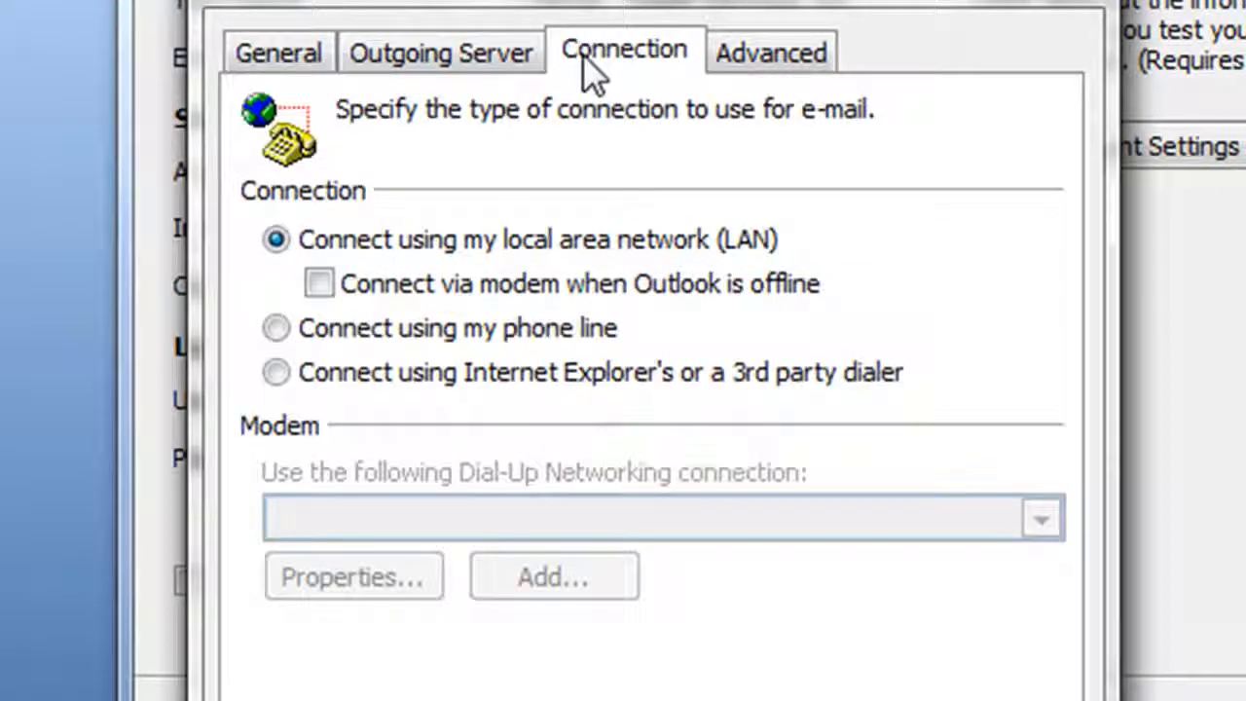
pyautogui.click(804, 65)
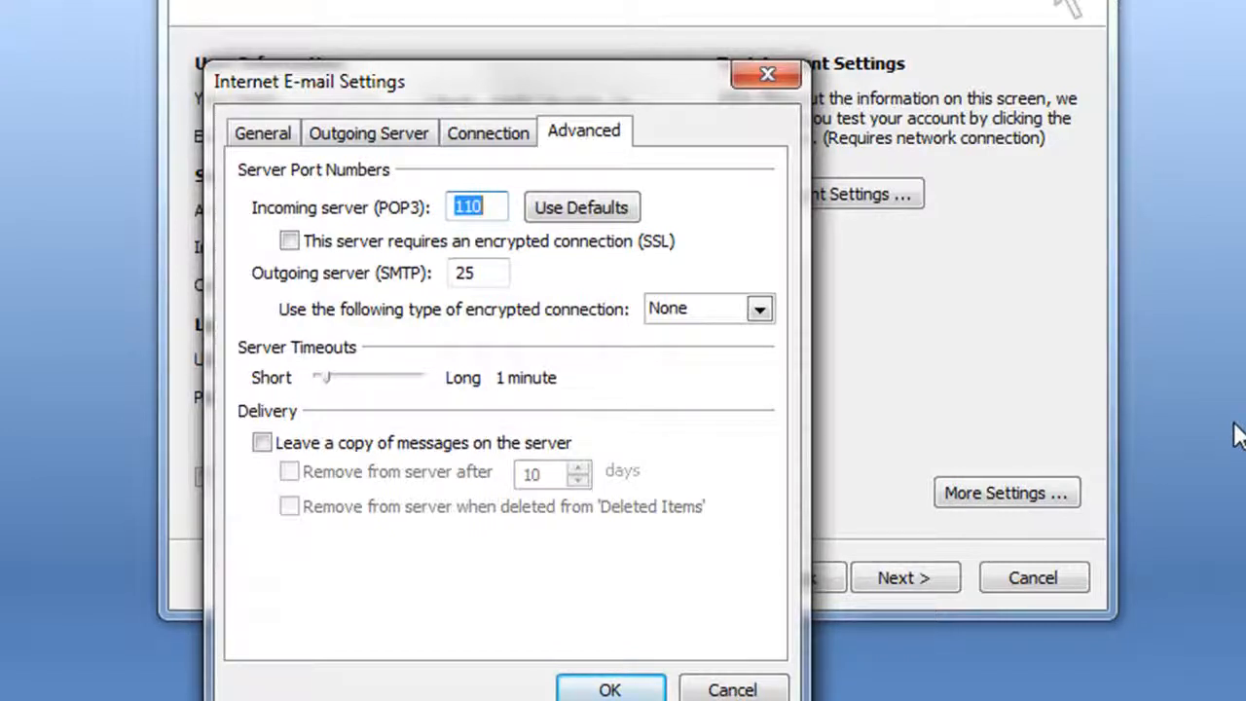
# Change POP3 from 110 to 995 with SSL, and SMTP from 25 to 465 with SSL.
pyautogui.write('995')
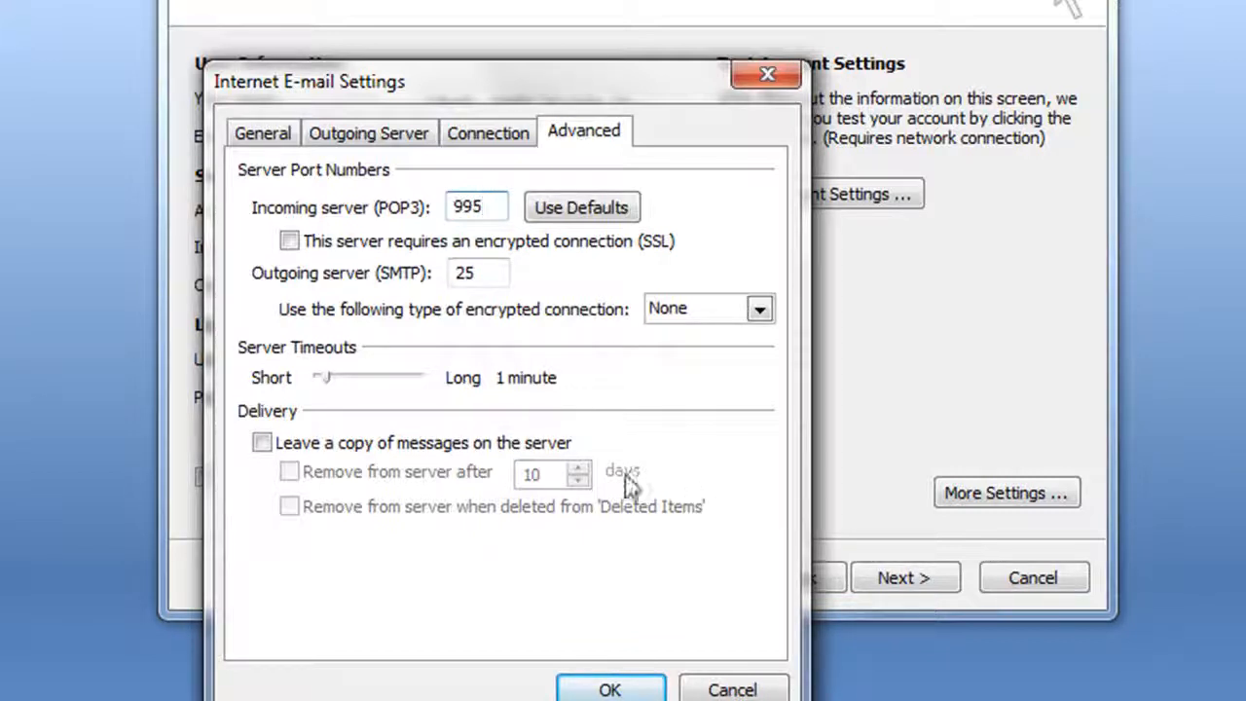
pyautogui.click(289, 242)
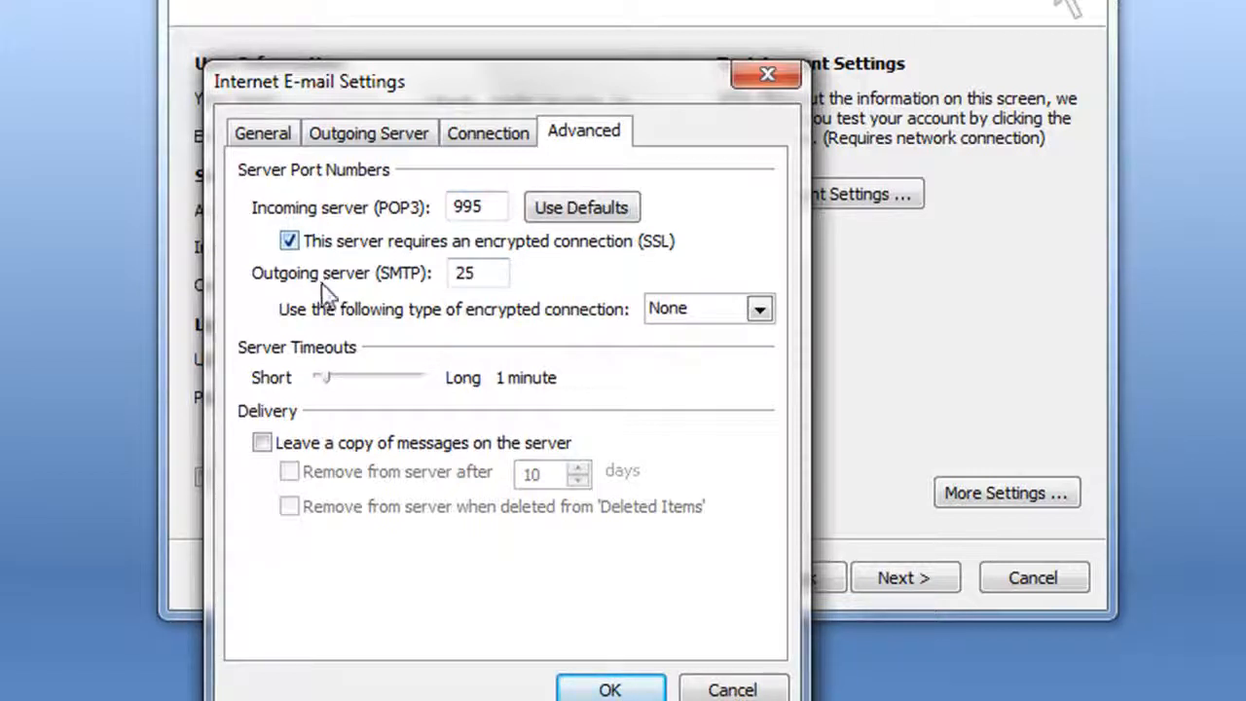
pyautogui.doubleClick(496, 275)
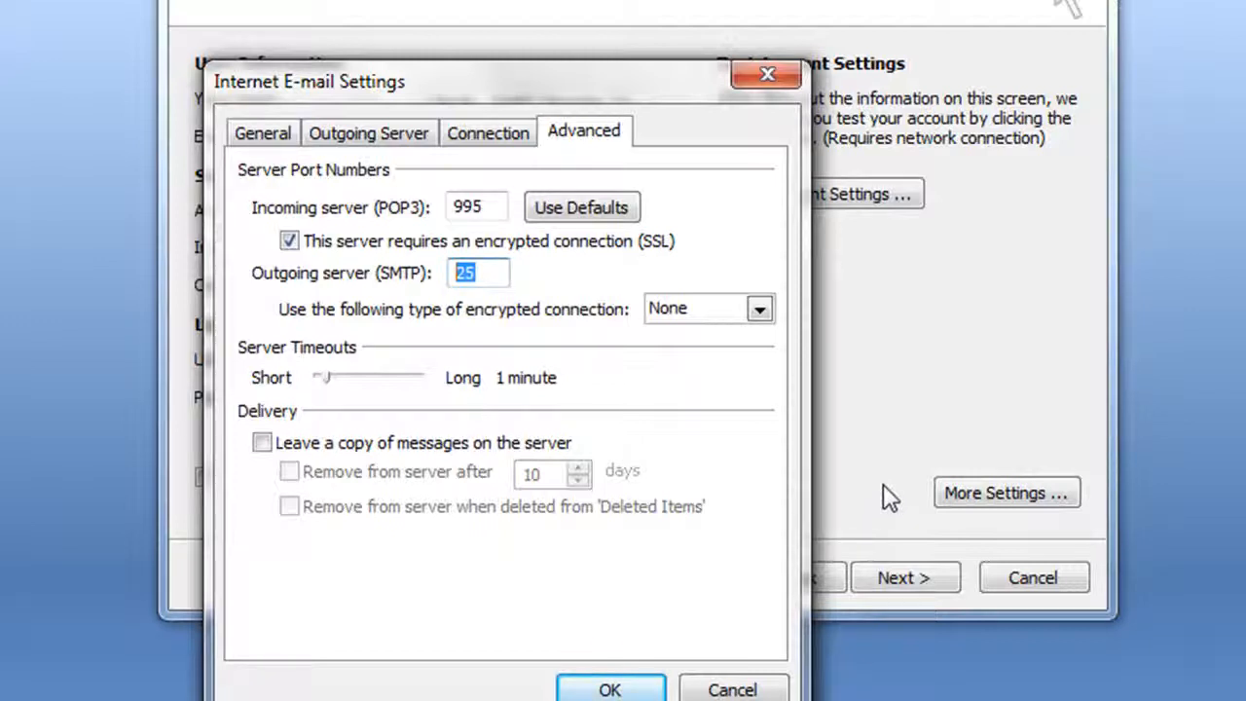
pyautogui.write('465')
pyautogui.click(759, 309)
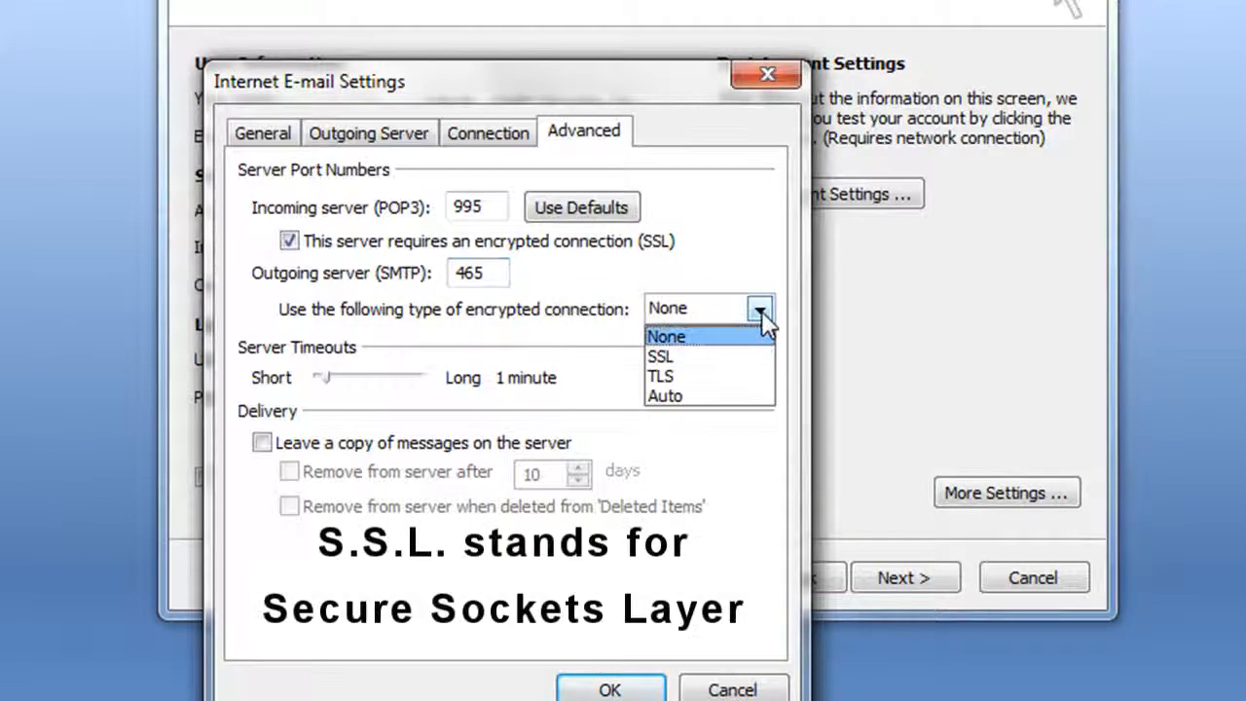
pyautogui.click(662, 357)
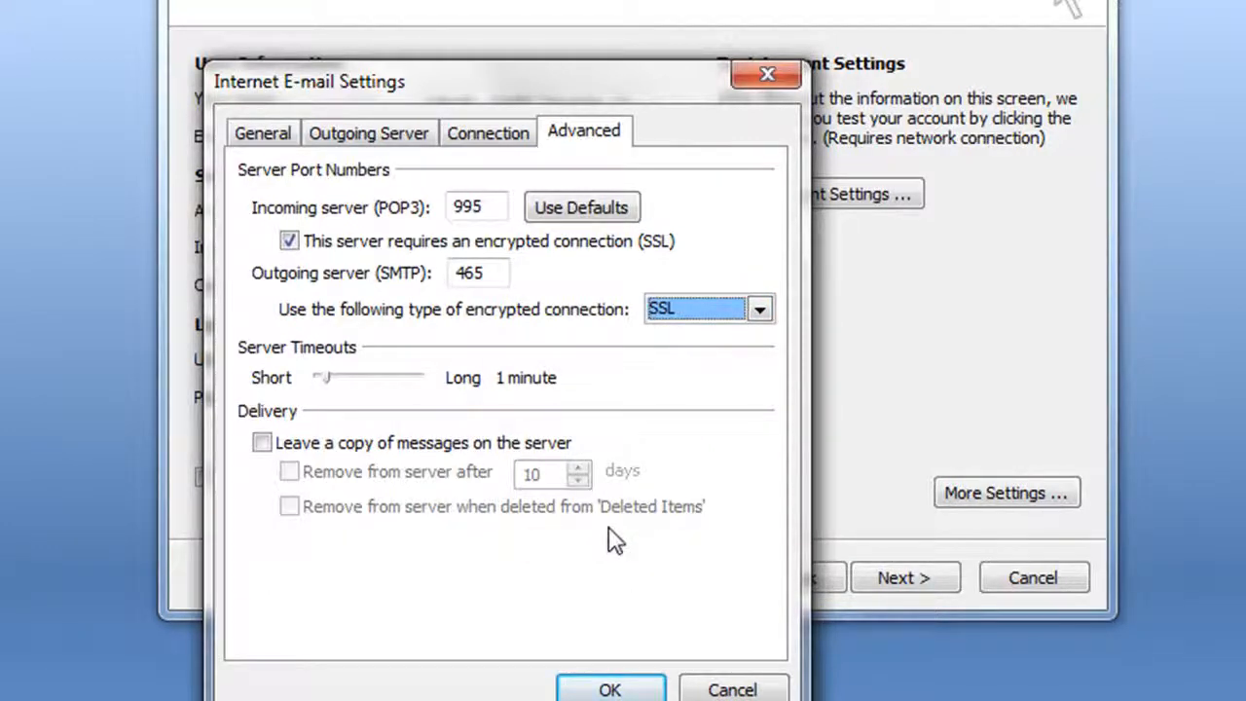
# Leave message copies on the server, removing them when deleted from Deleted Items, and confirm.
pyautogui.click(262, 443)
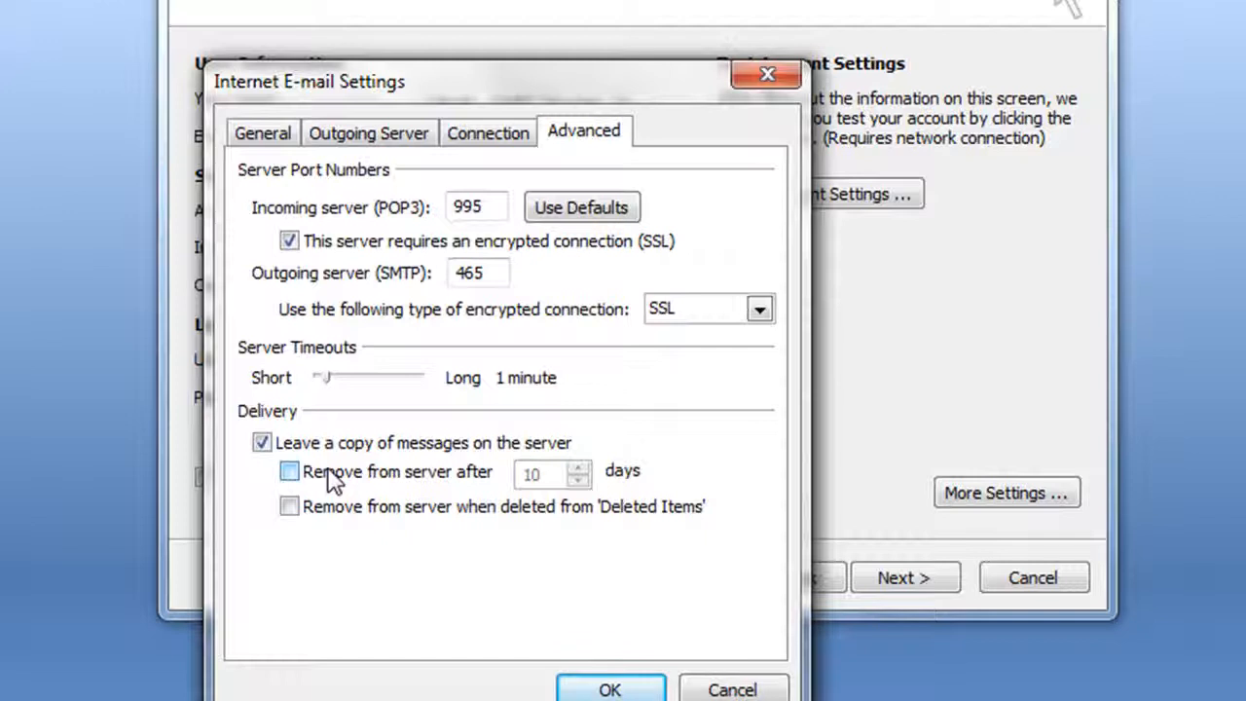
pyautogui.click(289, 507)
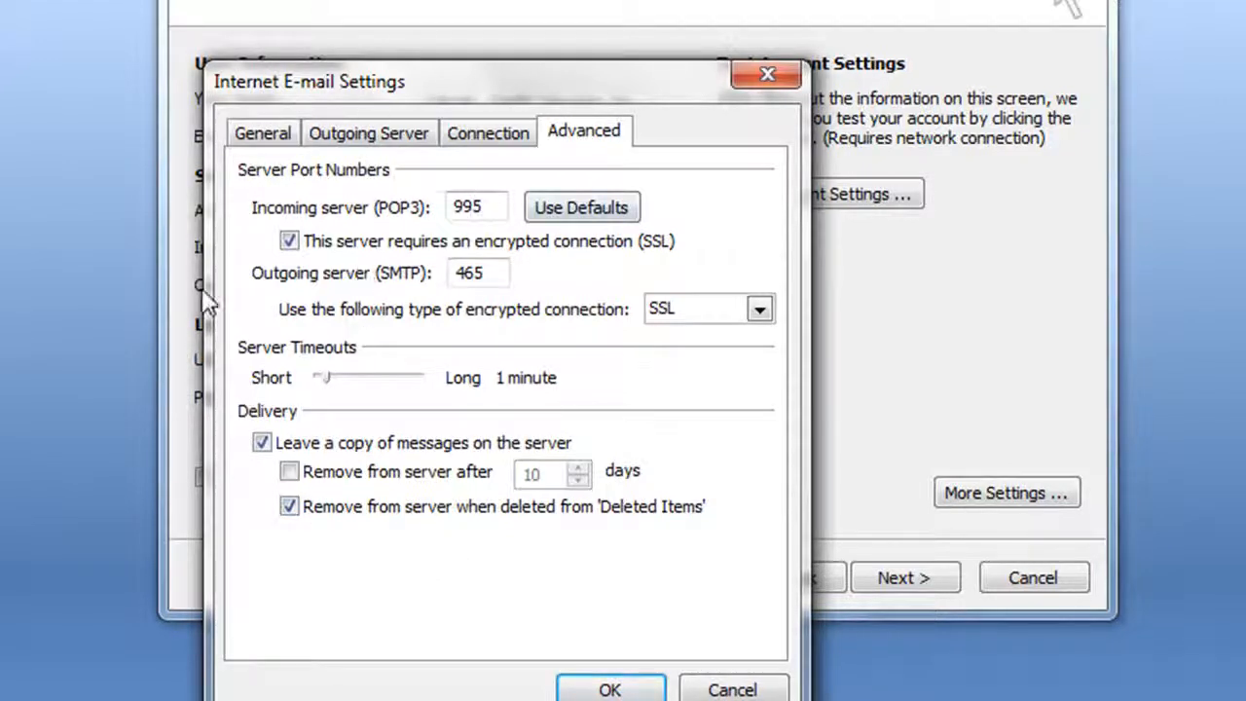
pyautogui.click(615, 690)
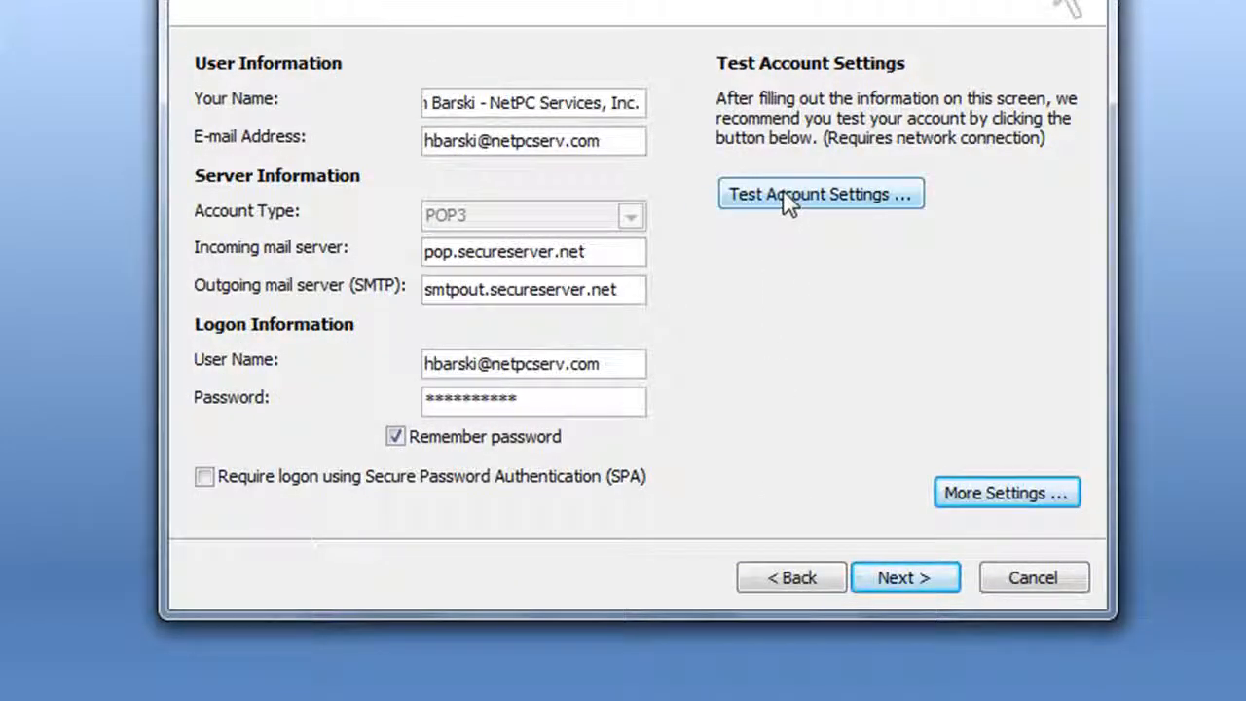
# Run Test Account Settings and close it after POP3 logon and test e-mail succeed.
pyautogui.click(824, 193)
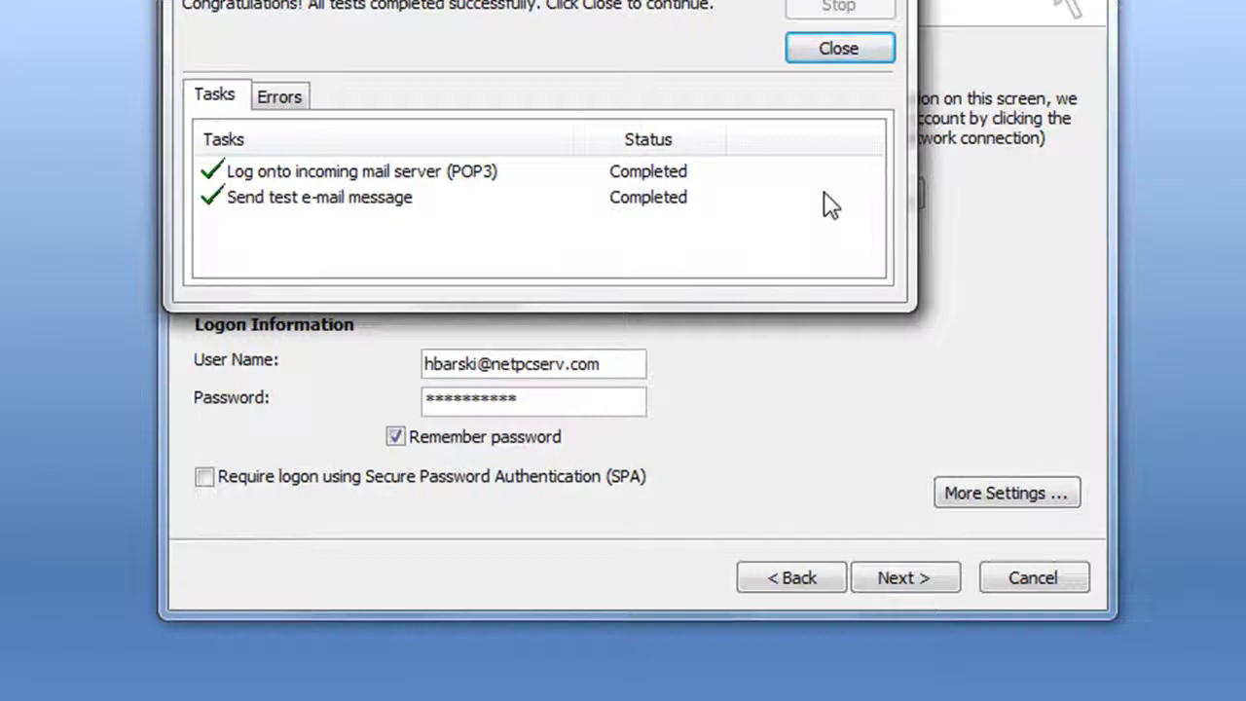
pyautogui.click(839, 54)
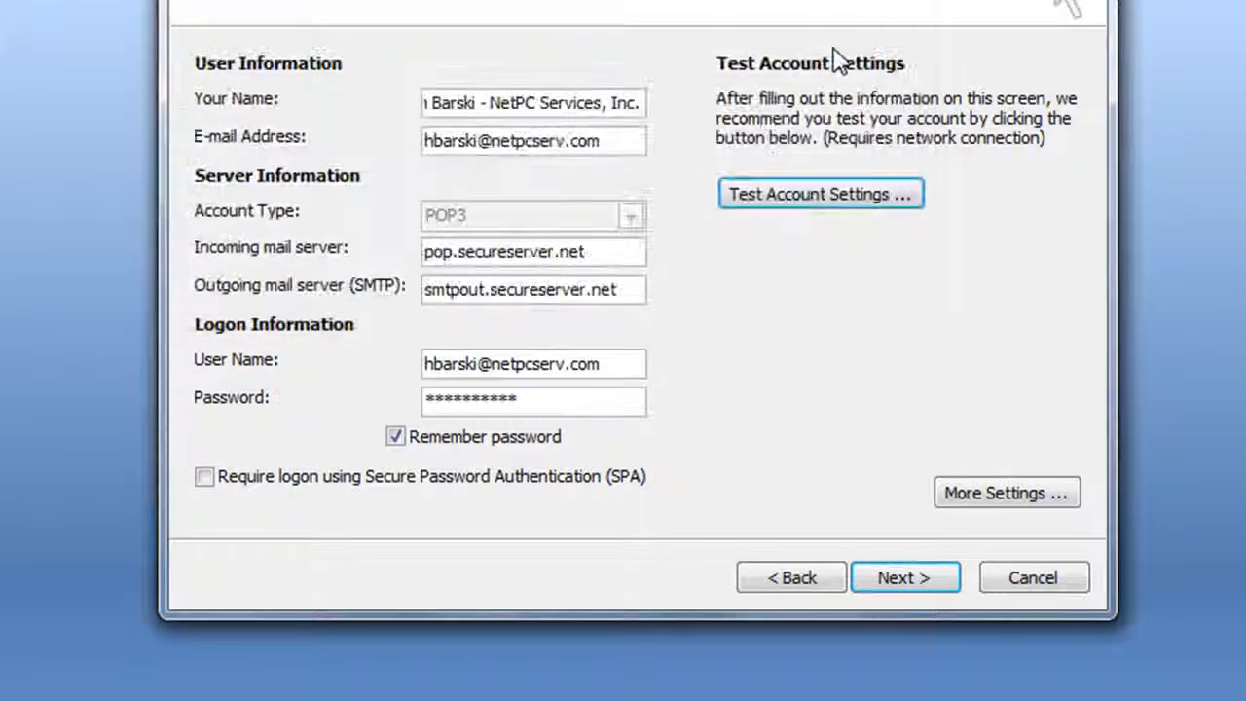
# Advance to the Congratulations page and finish the account setup wizard.
pyautogui.click(938, 580)
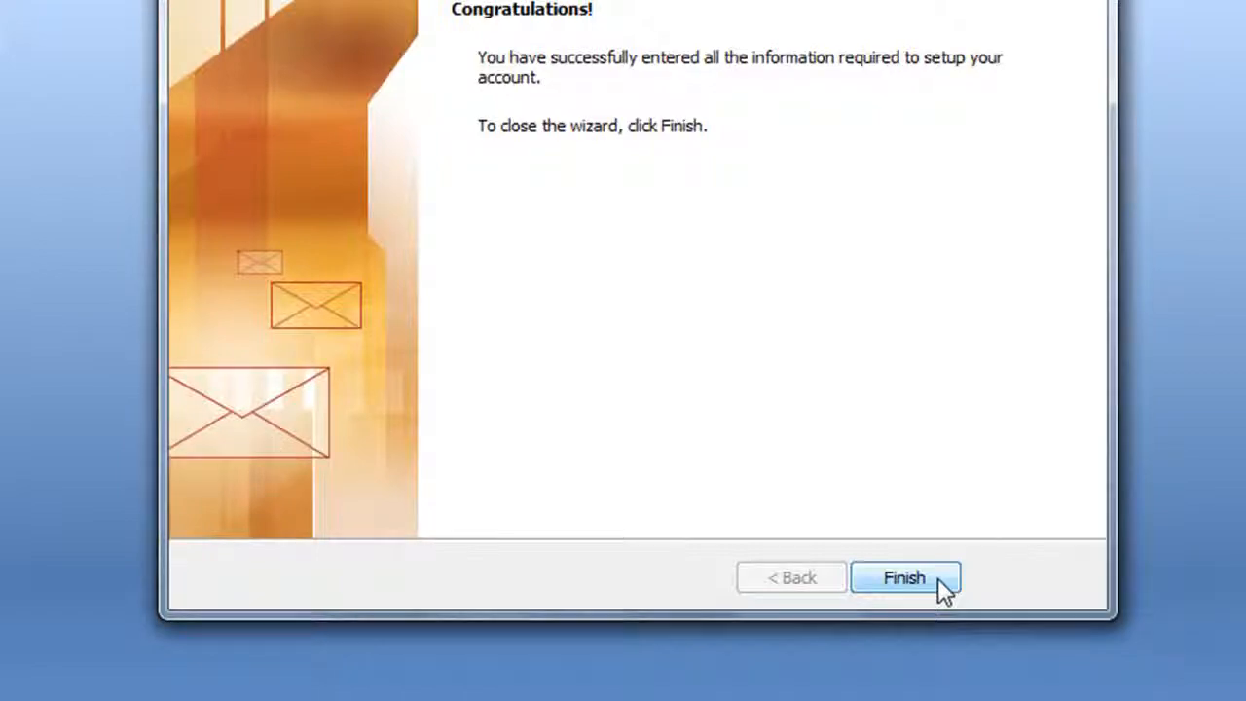
pyautogui.click(938, 577)
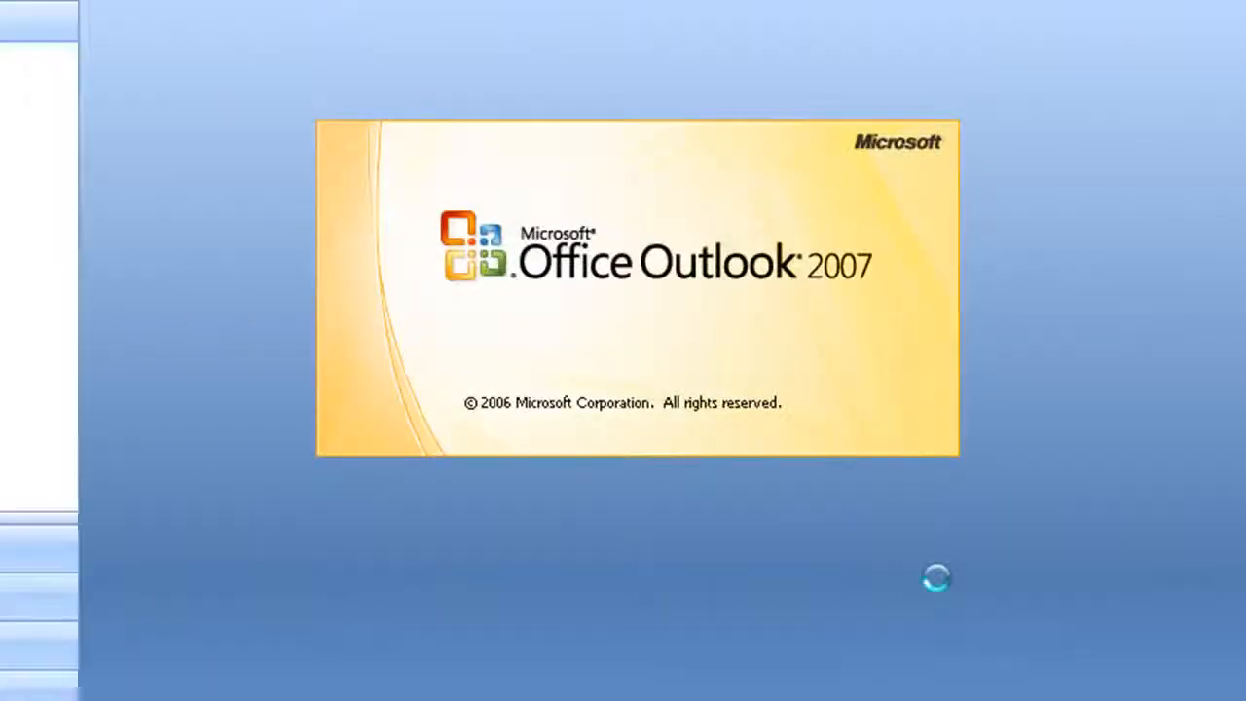